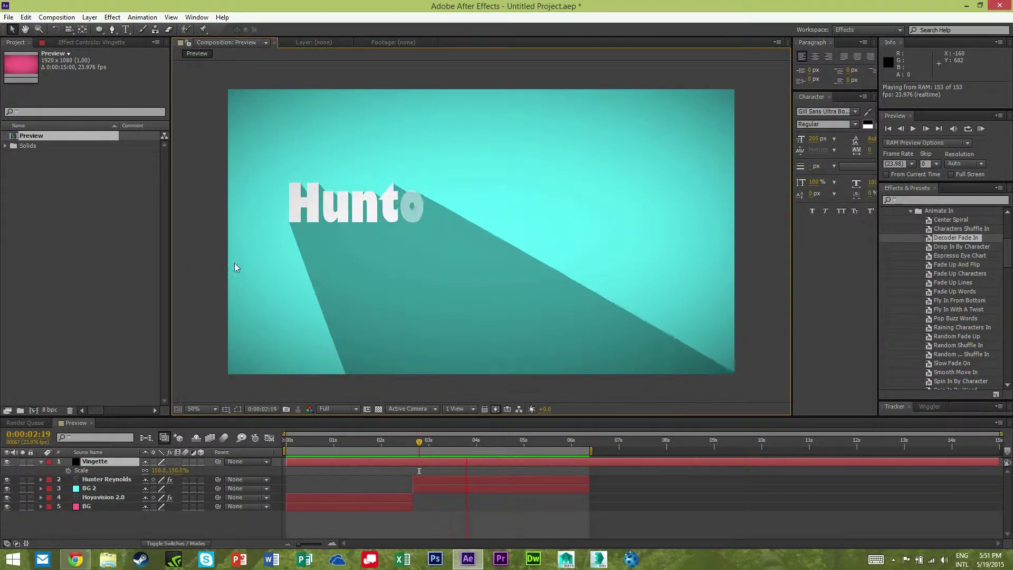
# Stop the teal title card's preview playback and deselect the Preview comp in the Project panel.
pyautogui.click(582, 461)
pyautogui.click(102, 297)
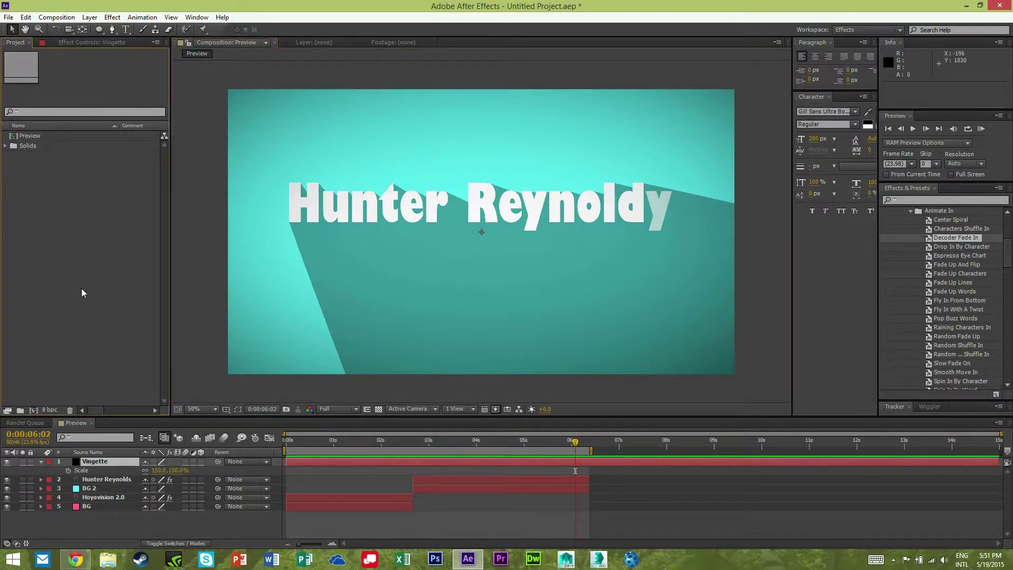
# Create a new composition named 'Typography Test'.
pyautogui.hotkey('ctrl', 'n')
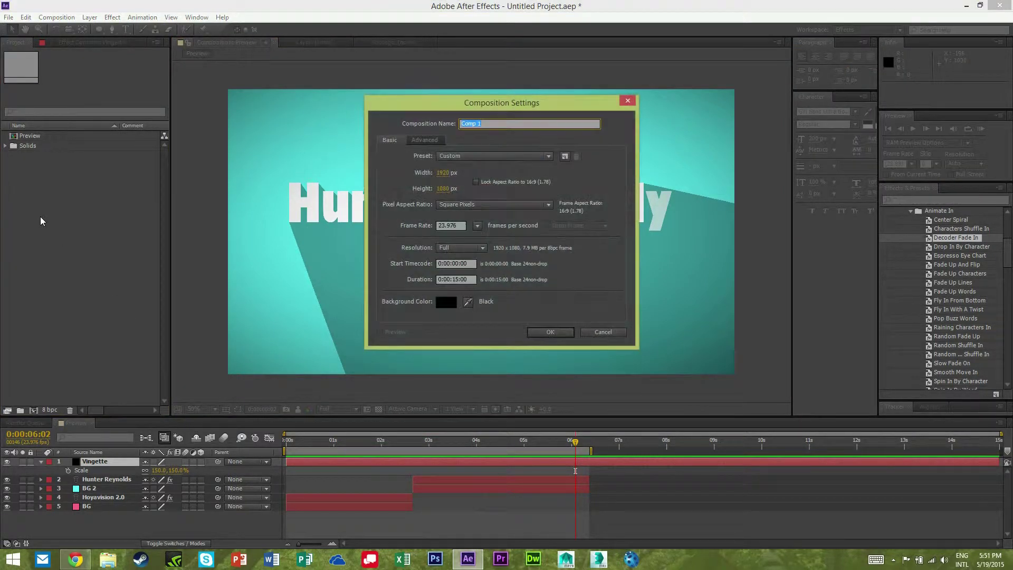
pyautogui.write('Typography')
pyautogui.click(558, 332)
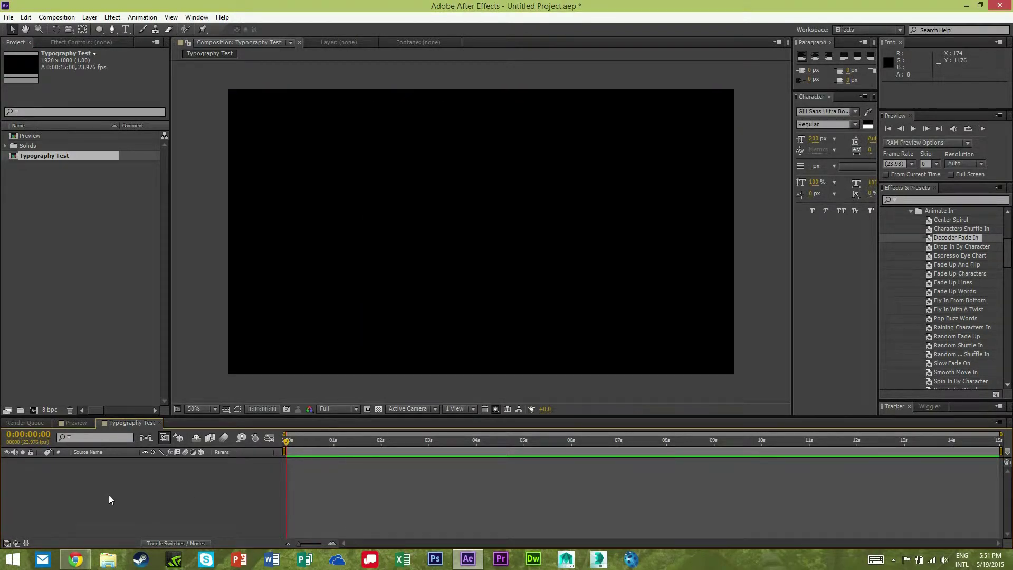
# Add a black solid layer named 'BG' to the comp and select it.
pyautogui.click(89, 17)
pyautogui.moveTo(83, 28)
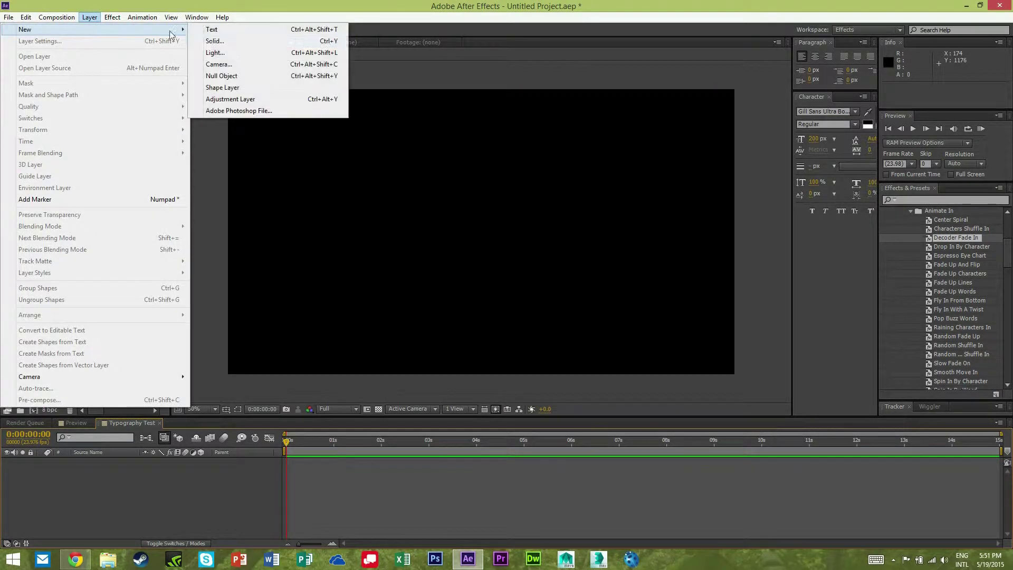
pyautogui.click(213, 41)
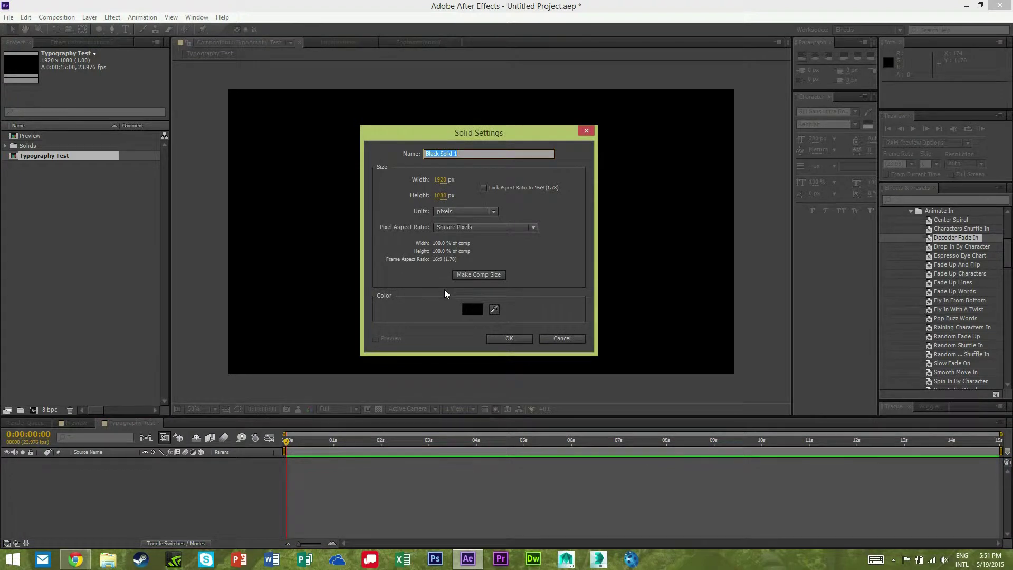
pyautogui.write('BG')
pyautogui.press('Return')
pyautogui.click(115, 490)
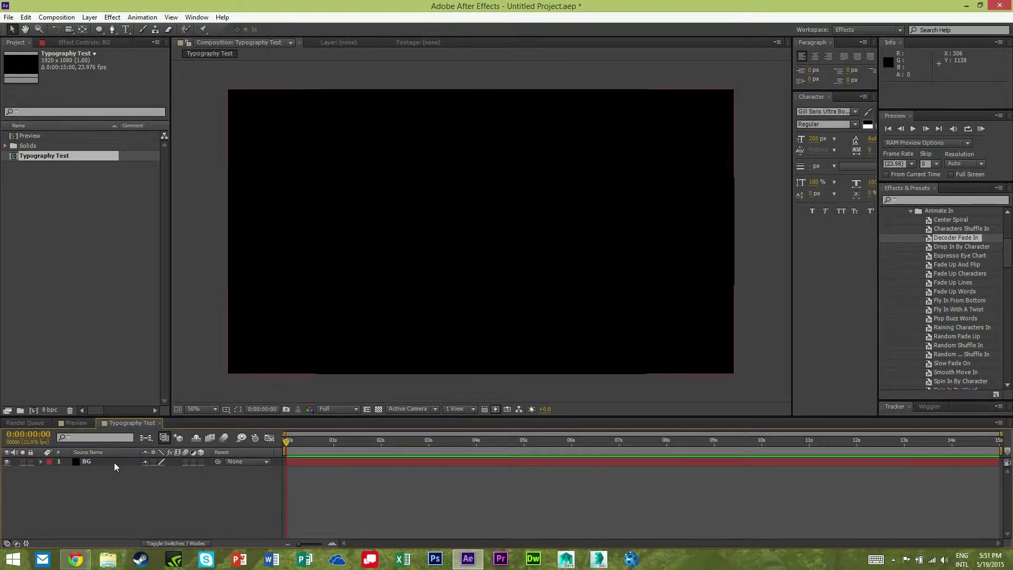
pyautogui.click(114, 462)
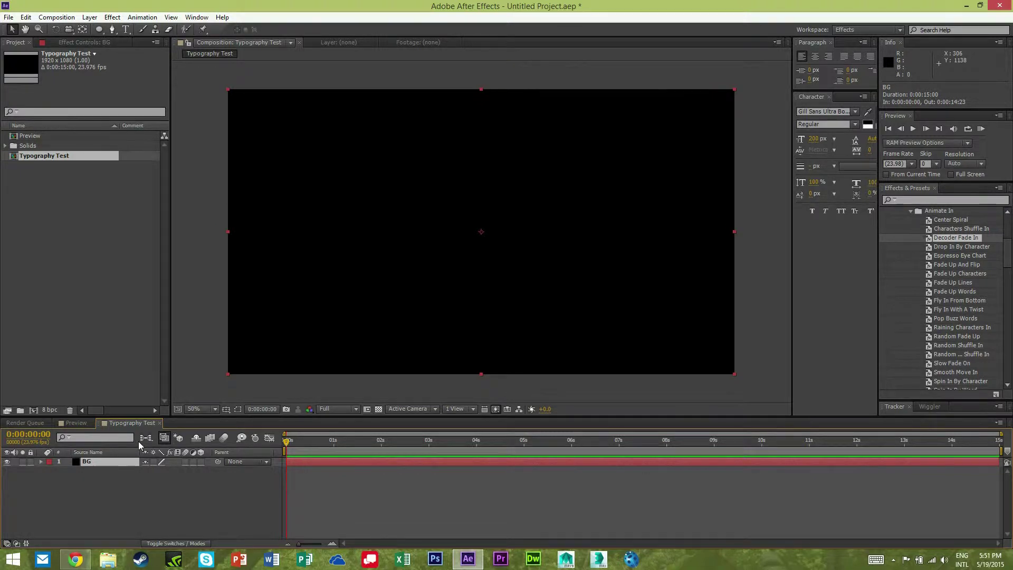
# Recolour the BG solid from black to a coral red of about F85B5B.
pyautogui.hotkey('ctrl', 'shift', 'y')
pyautogui.click(496, 304)
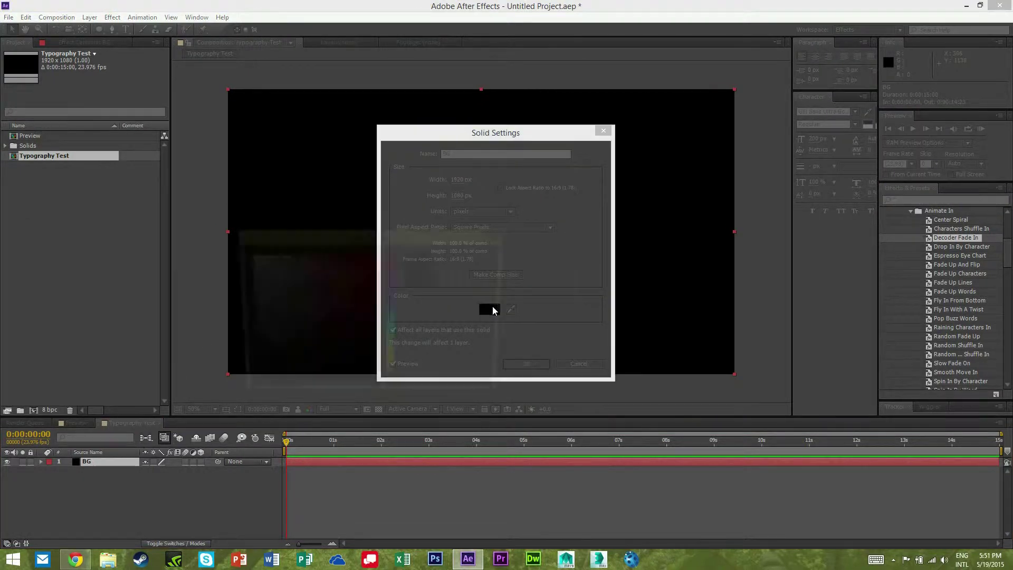
pyautogui.moveTo(389, 240); pyautogui.dragTo(513, 244)
pyautogui.click(484, 292)
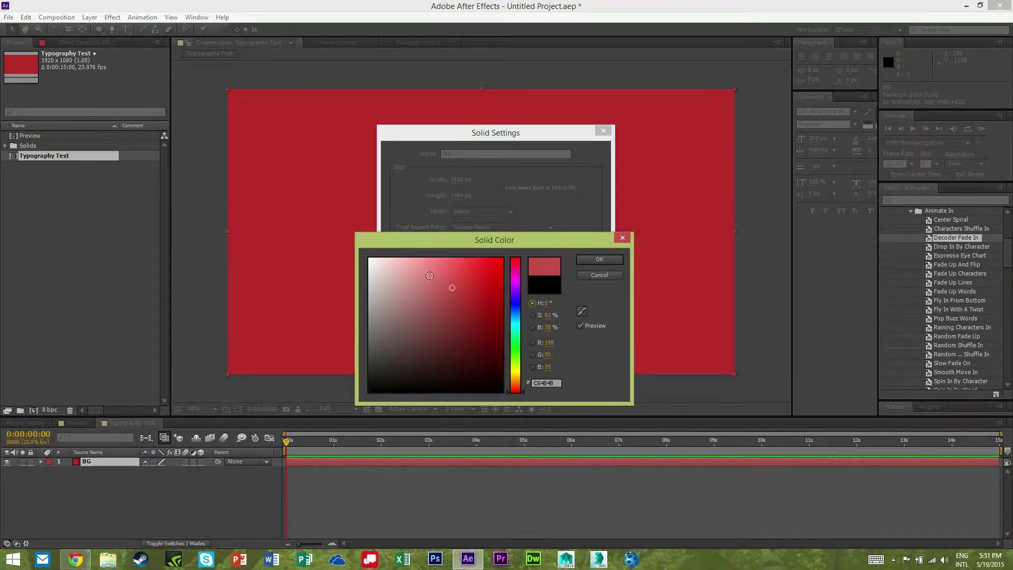
pyautogui.click(442, 258)
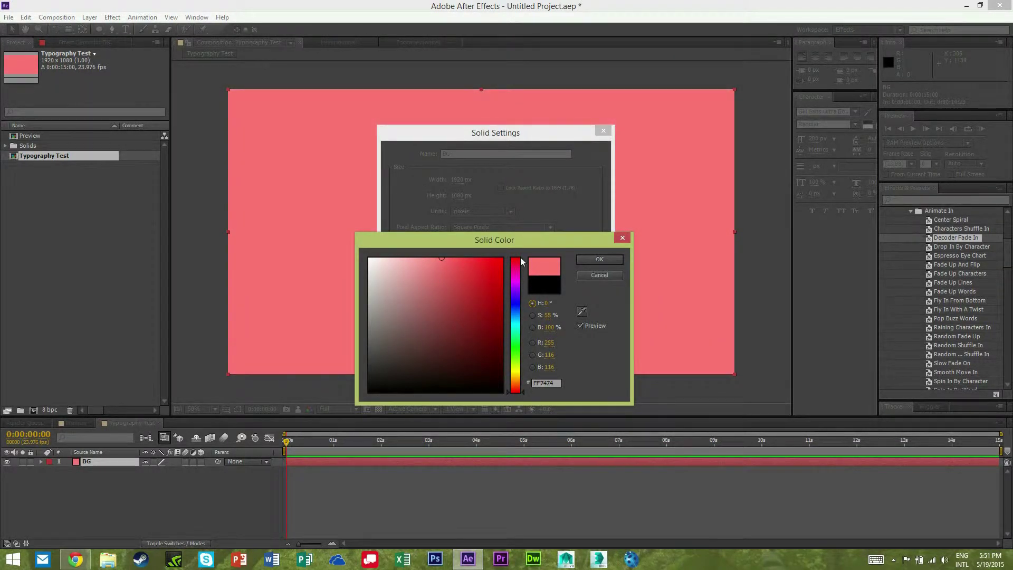
pyautogui.click(452, 262)
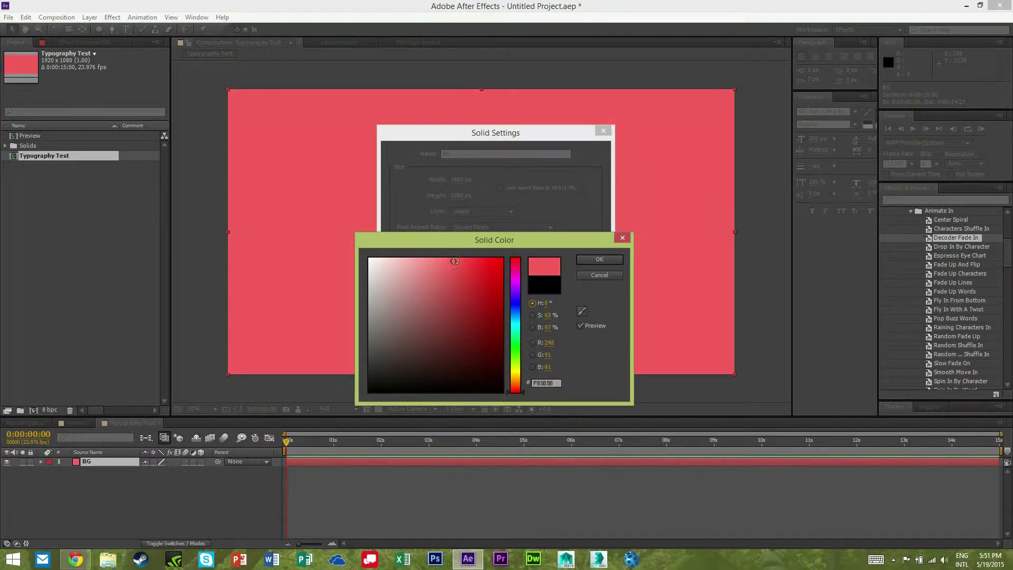
pyautogui.click(596, 261)
pyautogui.moveTo(501, 138); pyautogui.dragTo(495, 115)
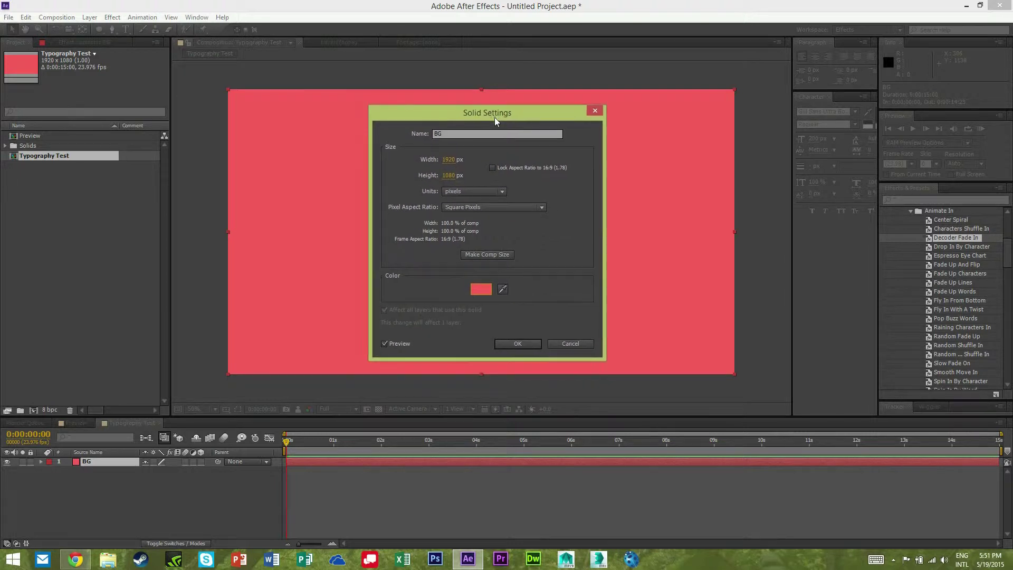
pyautogui.click(517, 341)
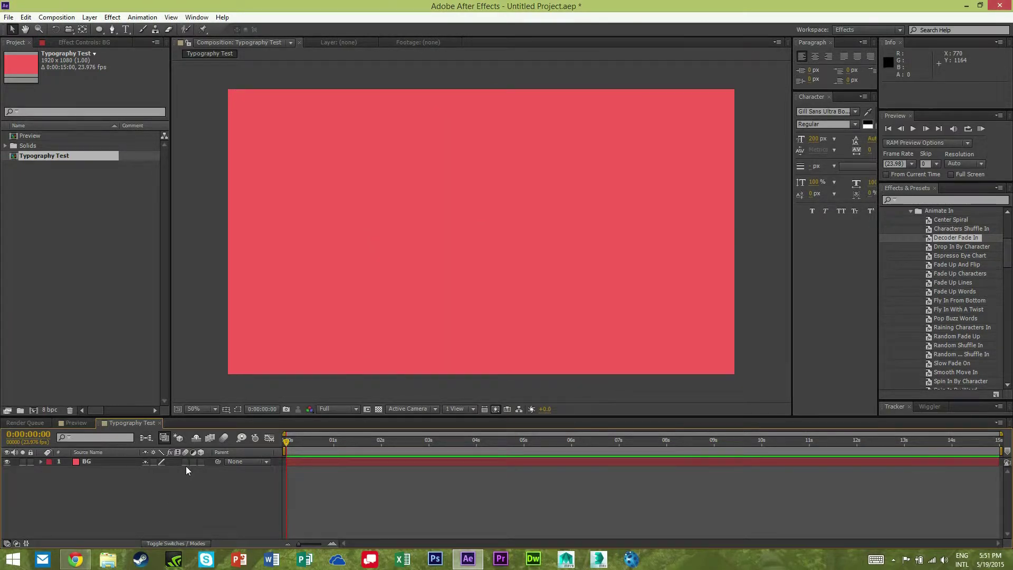
# Type the two-word name as a white text title and centre it over the coral background.
pyautogui.hotkey('ctrl', 't')
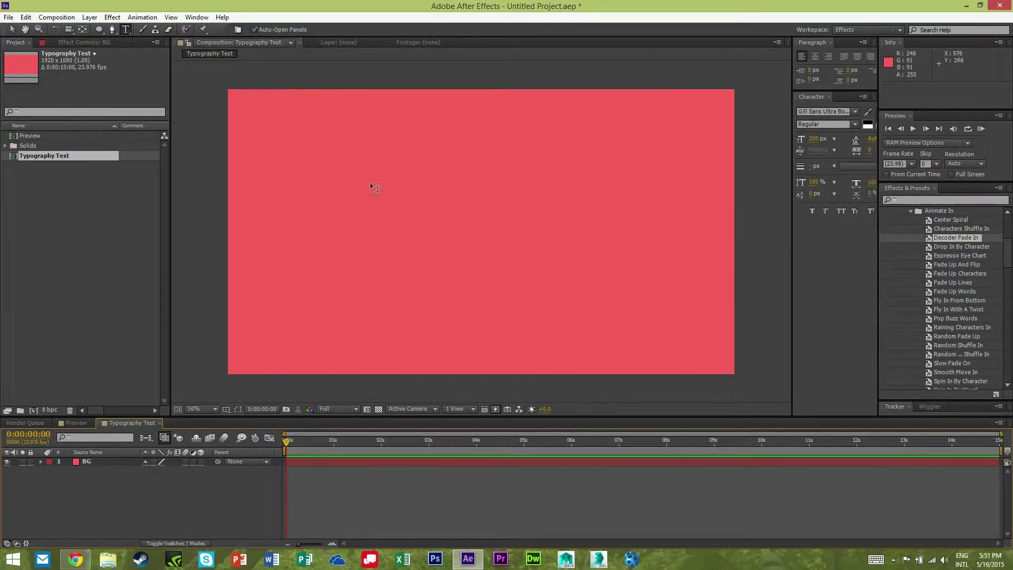
pyautogui.click(373, 189)
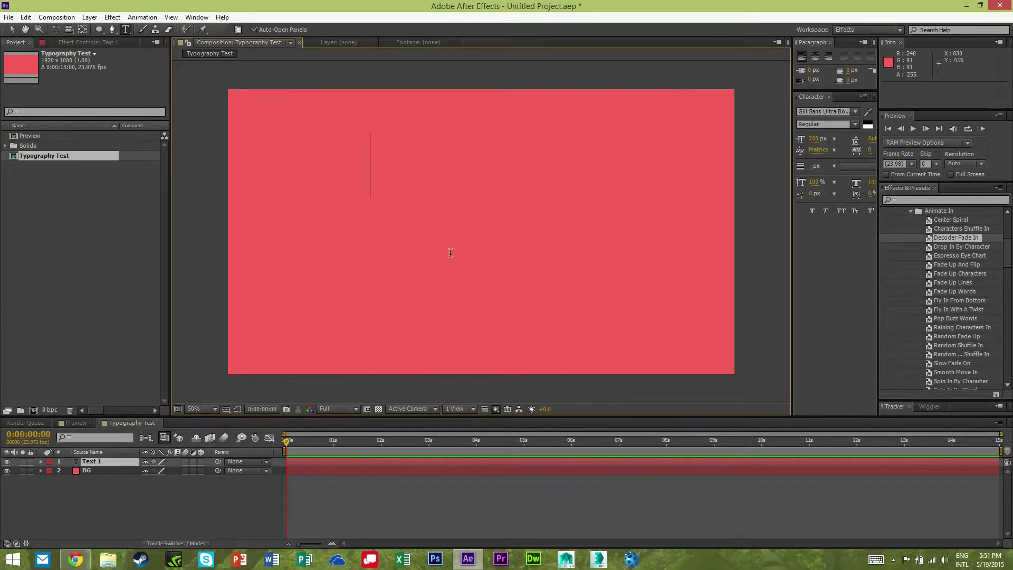
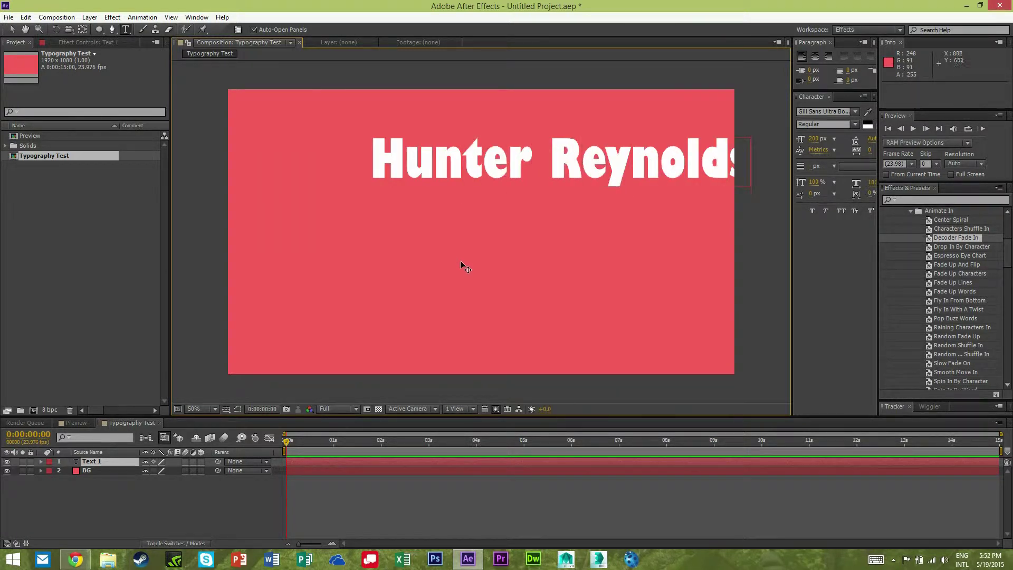
pyautogui.moveTo(460, 260); pyautogui.dragTo(383, 306)
pyautogui.click(214, 503)
pyautogui.click(198, 521)
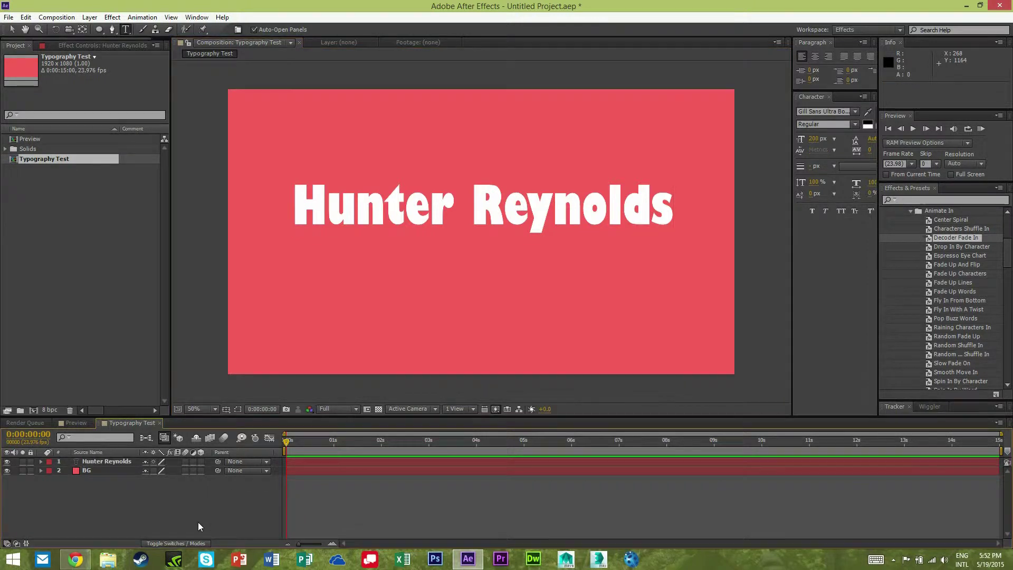
pyautogui.press('v')
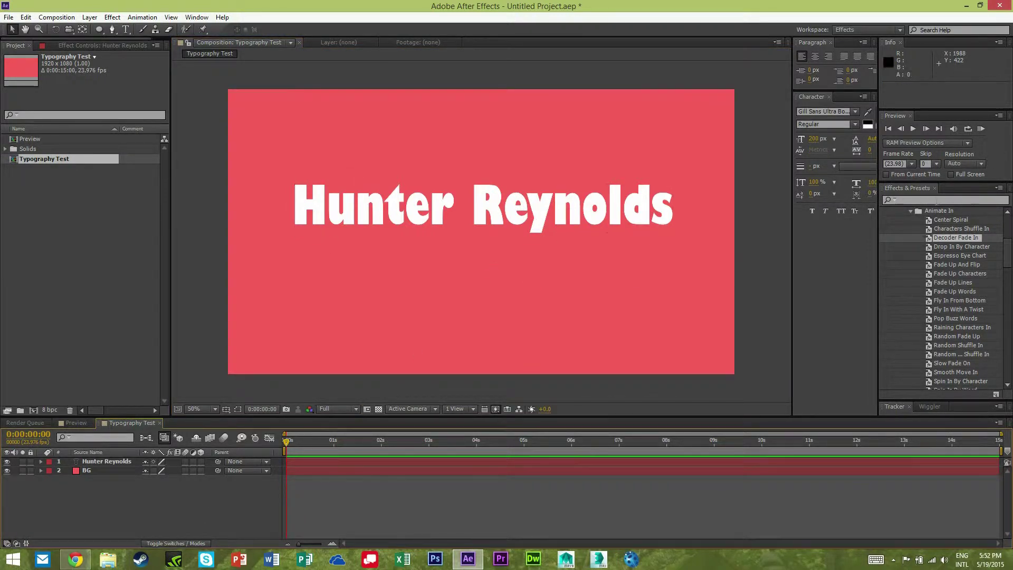
pyautogui.click(934, 201)
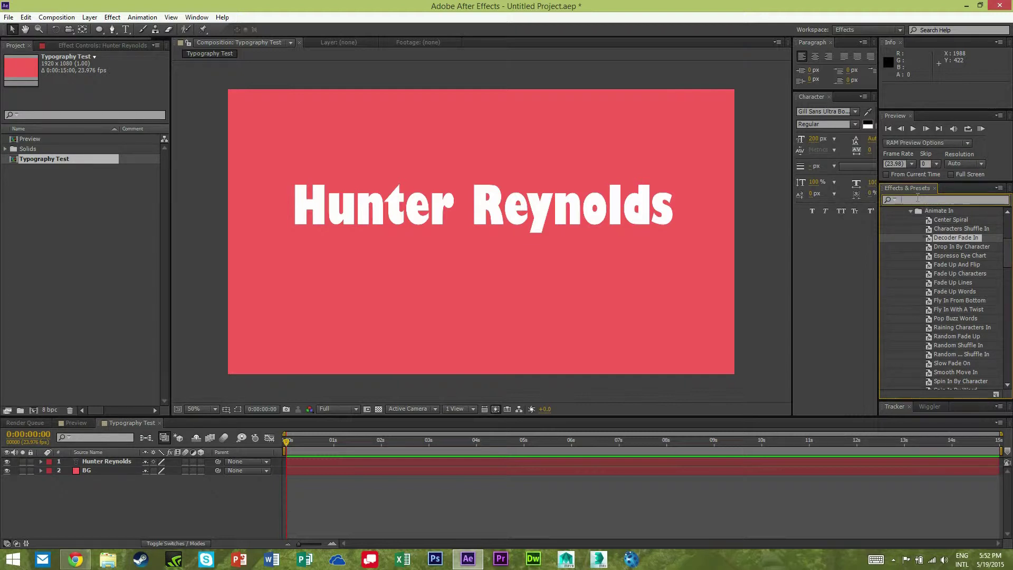
# Apply CC Radial Fast Blur to the title, centre it above the text, and set Amount to 100.
pyautogui.write('cc')
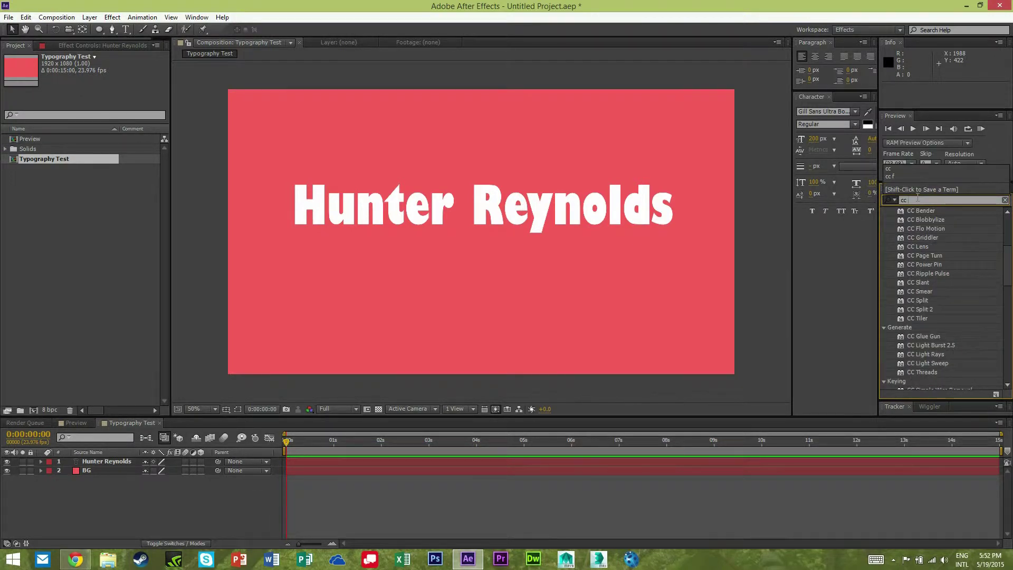
pyautogui.write(' ra')
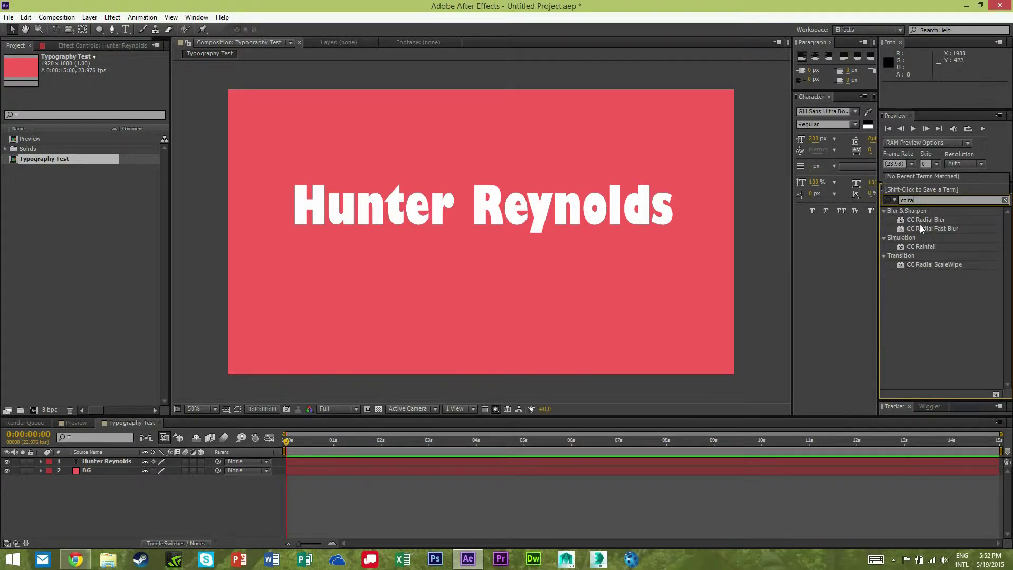
pyautogui.moveTo(920, 226); pyautogui.dragTo(529, 206)
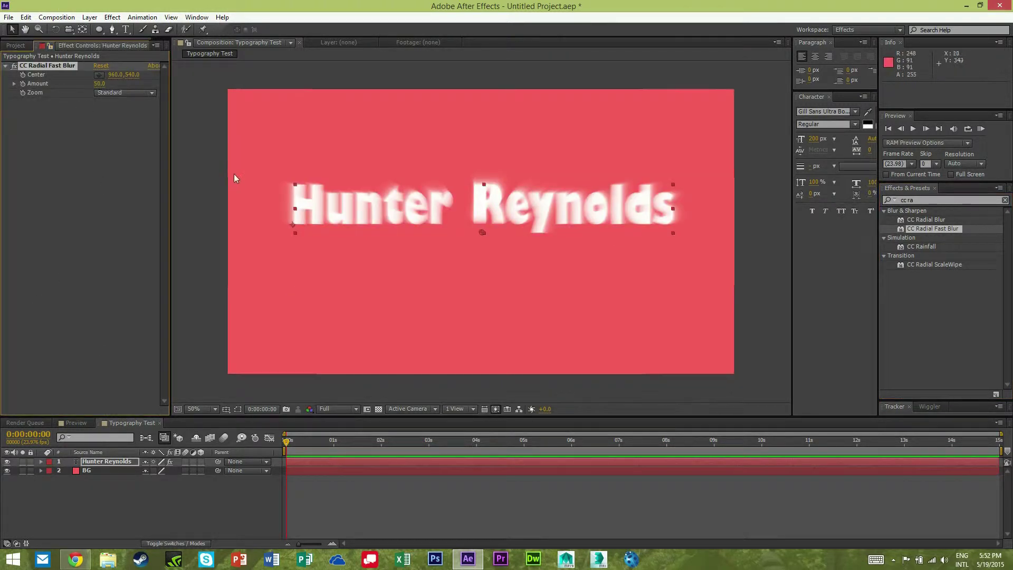
pyautogui.moveTo(471, 221)
pyautogui.mouseDown()
pyautogui.moveTo(508, 125)
pyautogui.moveTo(639, 299)
pyautogui.moveTo(368, 264)
pyautogui.moveTo(627, 233)
pyautogui.moveTo(323, 247)
pyautogui.moveTo(401, 217)
pyautogui.moveTo(352, 210)
pyautogui.moveTo(481, 219)
pyautogui.moveTo(277, 138)
pyautogui.moveTo(240, 65)
pyautogui.moveTo(251, 66)
pyautogui.moveTo(236, 66)
pyautogui.mouseUp()
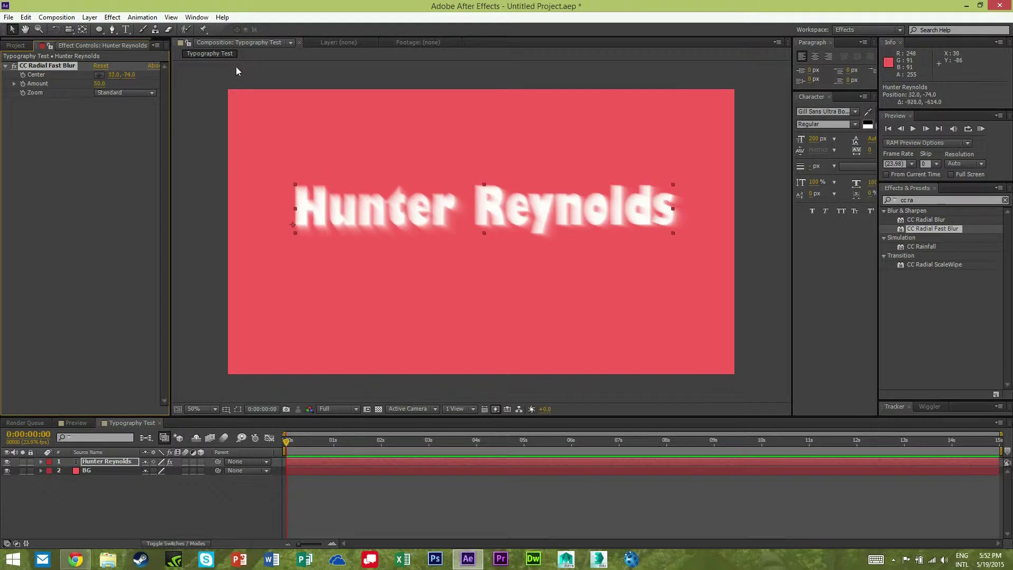
pyautogui.click(100, 83)
pyautogui.write('100')
pyautogui.press('Return')
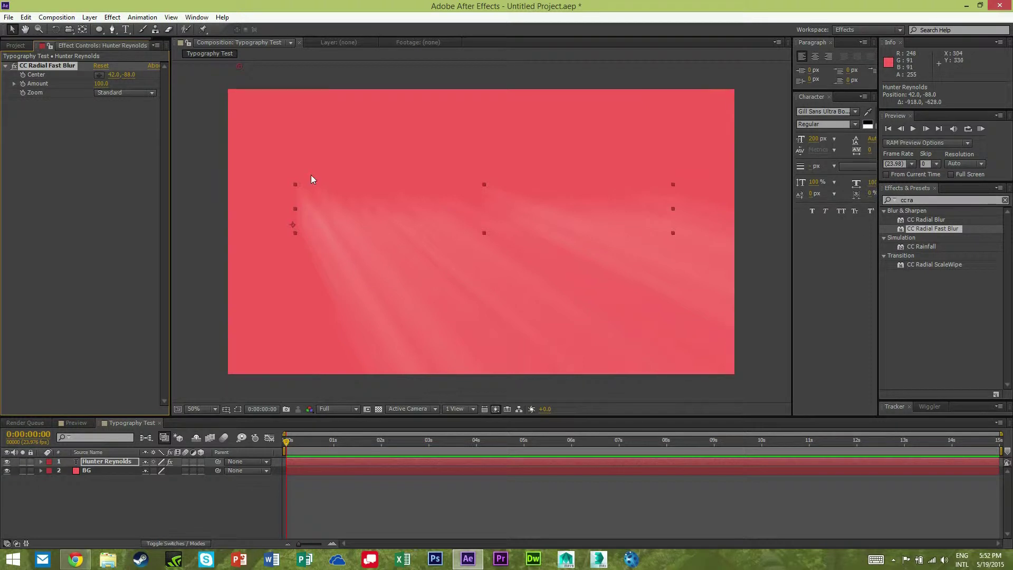
pyautogui.click(958, 201)
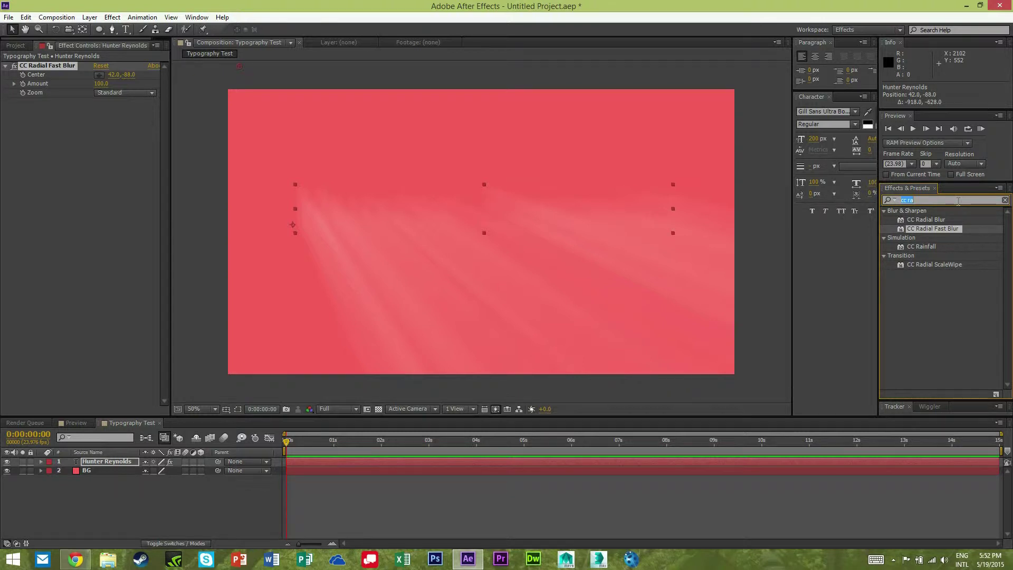
pyautogui.write('matte')
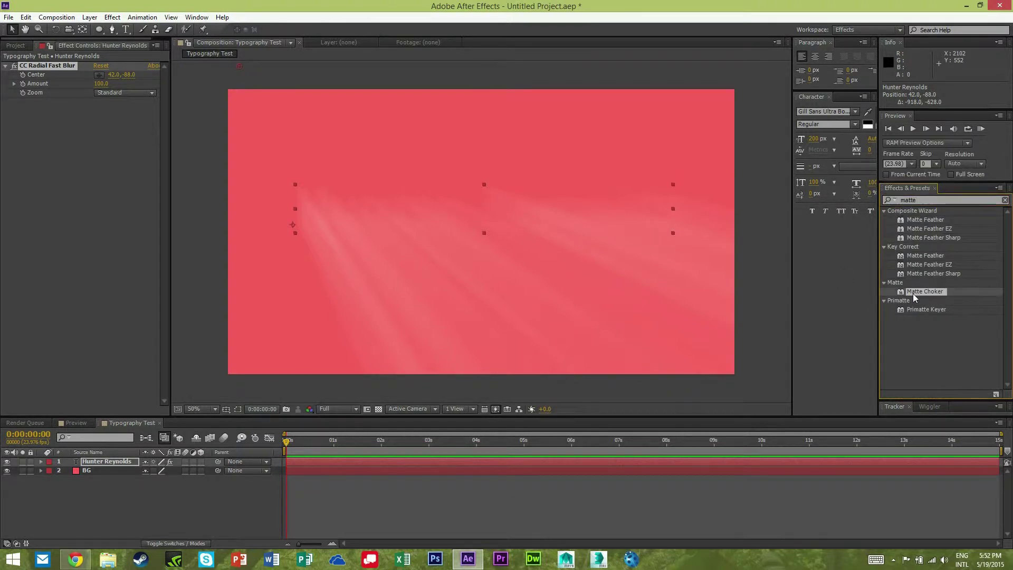
# Add Matte Choker after the blur with Geometric and both Gray Level Softness values at 0.
pyautogui.moveTo(923, 294); pyautogui.dragTo(138, 240)
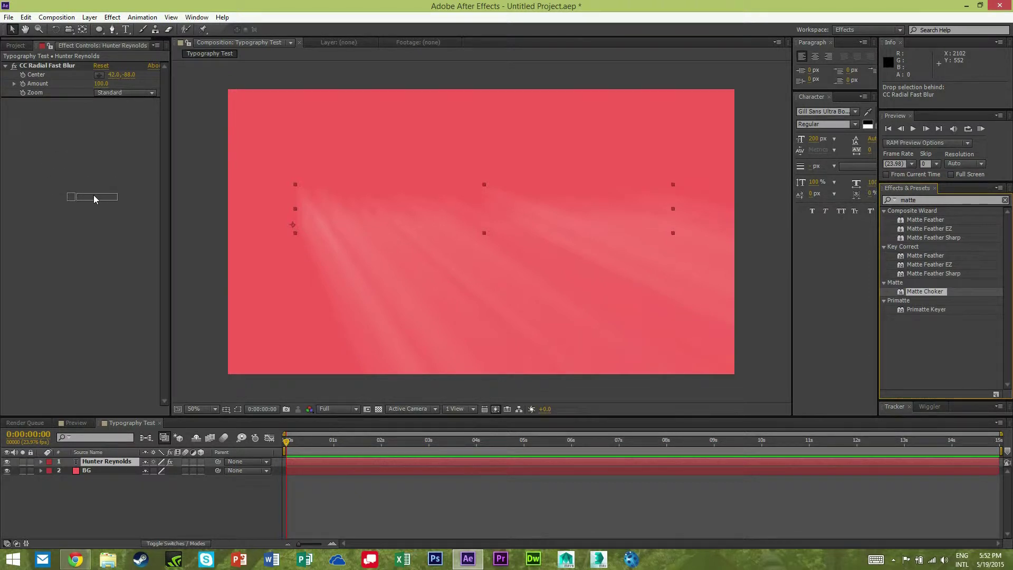
pyautogui.moveTo(94, 195); pyautogui.dragTo(94, 195)
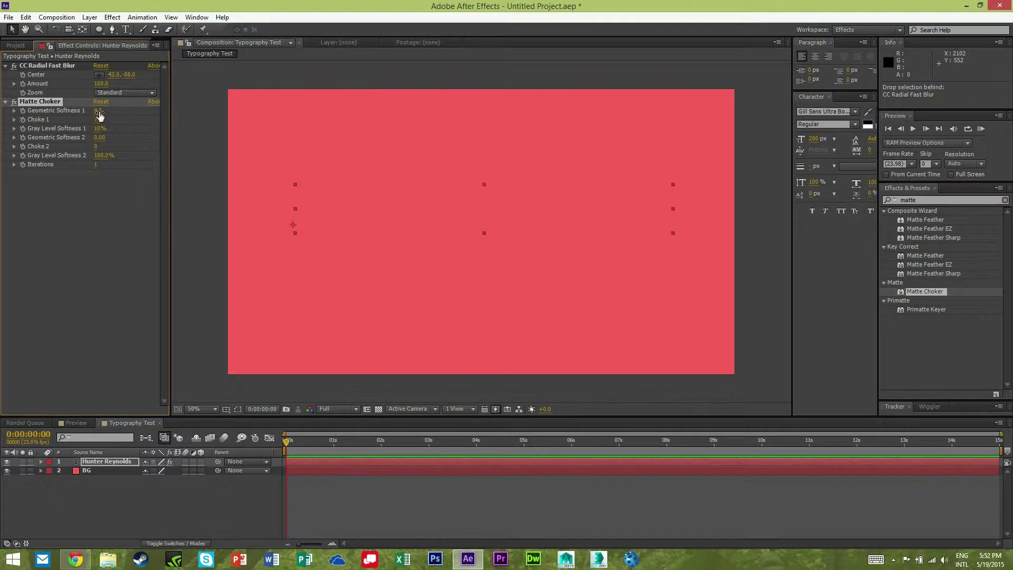
pyautogui.click(98, 111)
pyautogui.write('0')
pyautogui.click(102, 128)
pyautogui.write('0')
pyautogui.click(103, 155)
pyautogui.write('0')
pyautogui.press('Return')
# Set Matte Choker's Choke 1 to -127 to harden the rays into a solid shadow.
pyautogui.click(98, 120)
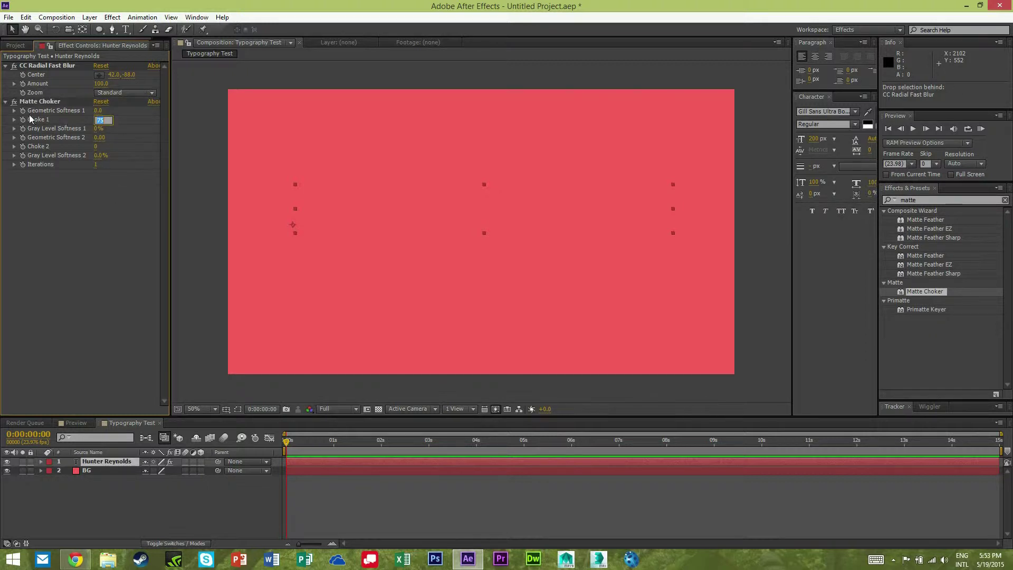
pyautogui.moveTo(96, 120); pyautogui.dragTo(2, 143)
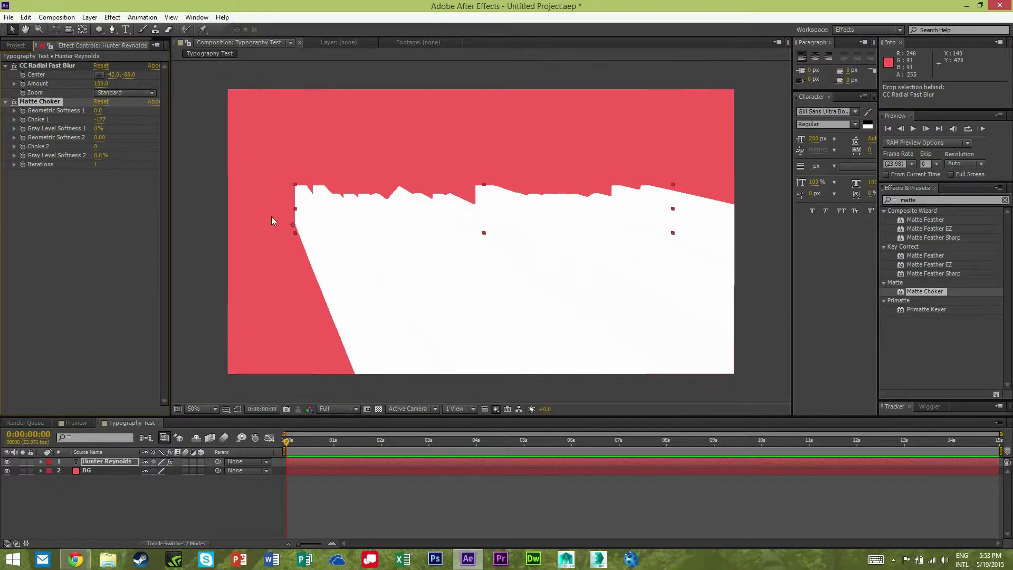
pyautogui.click(101, 240)
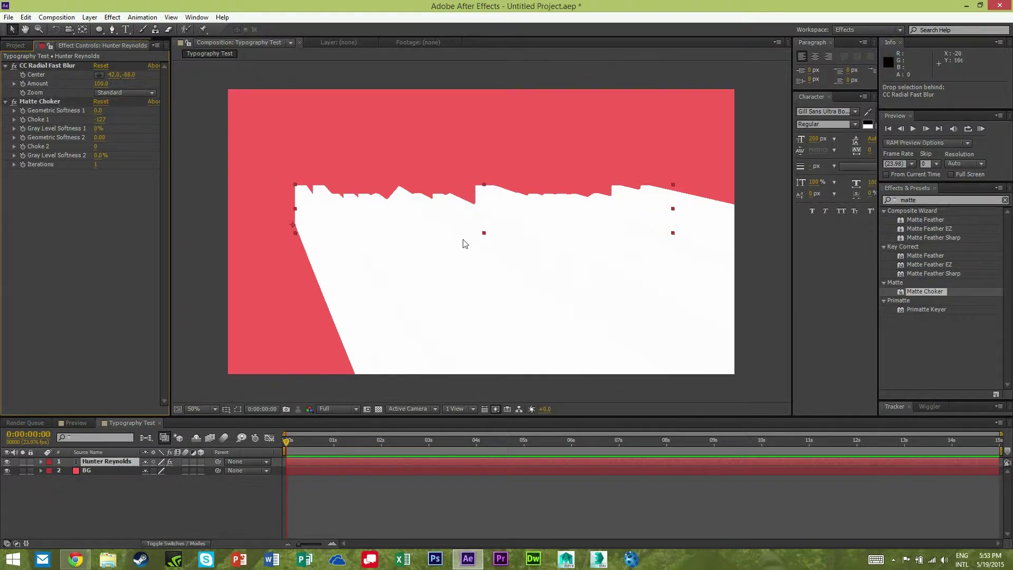
pyautogui.click(935, 203)
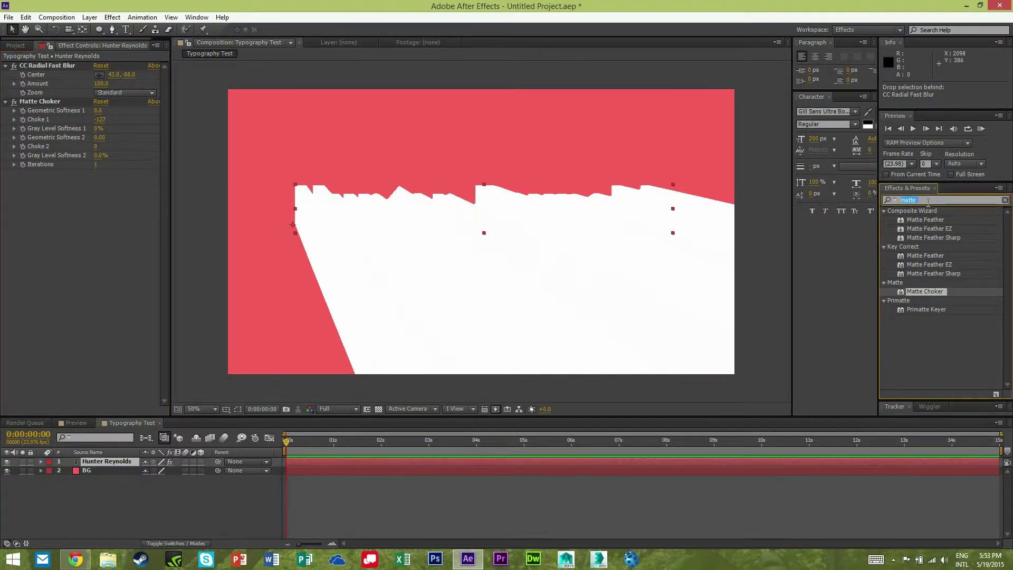
# Add a Fill effect to the title with black (000000) colour at 30% opacity.
pyautogui.write('fill')
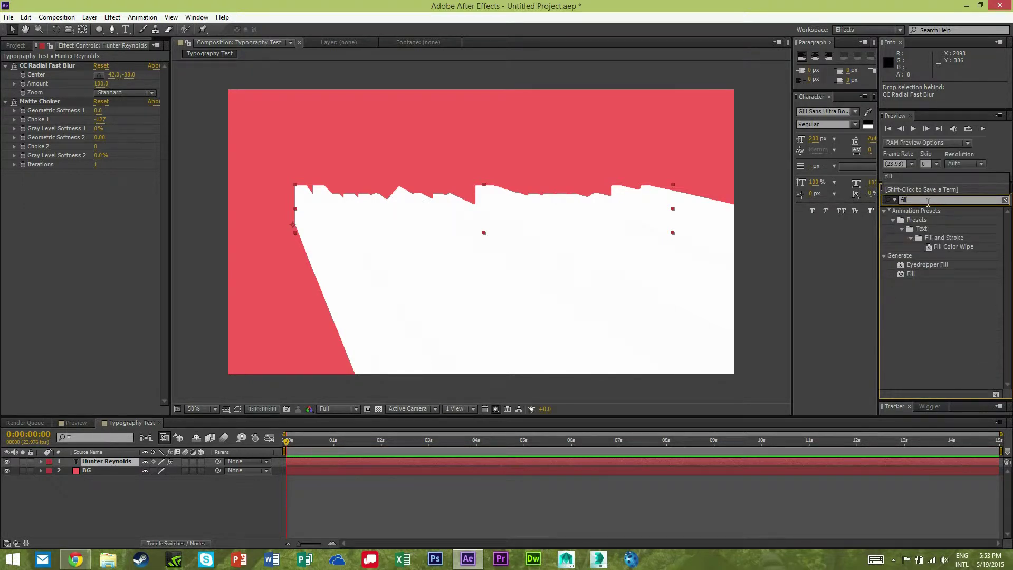
pyautogui.moveTo(903, 273); pyautogui.dragTo(65, 202)
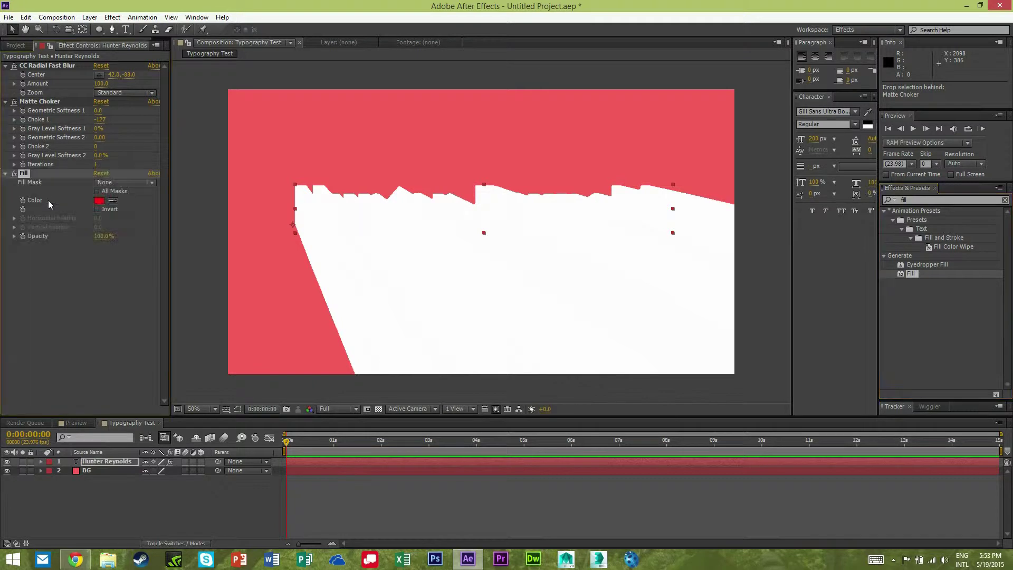
pyautogui.click(99, 201)
pyautogui.click(370, 391)
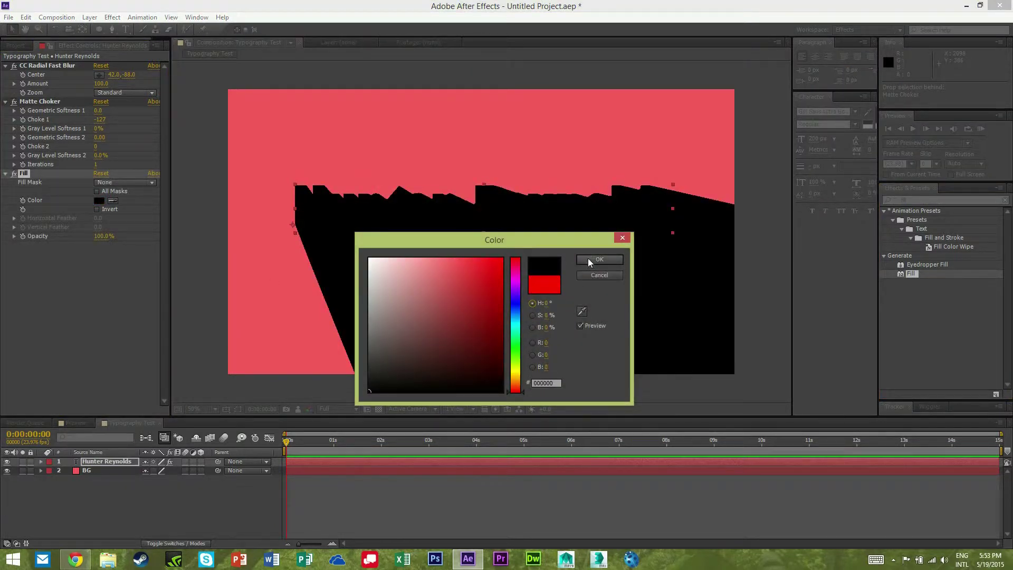
pyautogui.click(588, 259)
pyautogui.click(101, 237)
pyautogui.write('3')
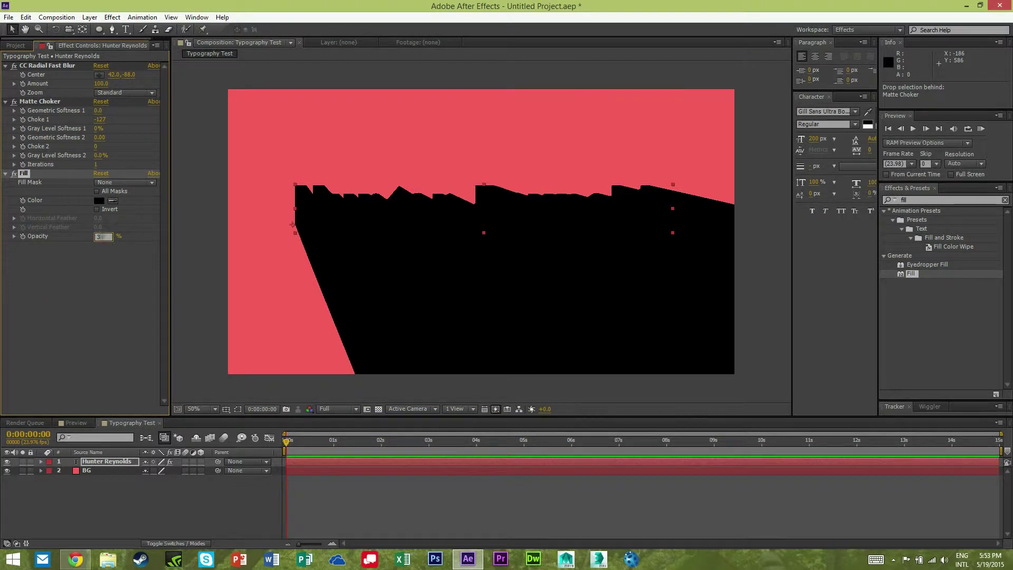
pyautogui.write('0')
pyautogui.press('Return')
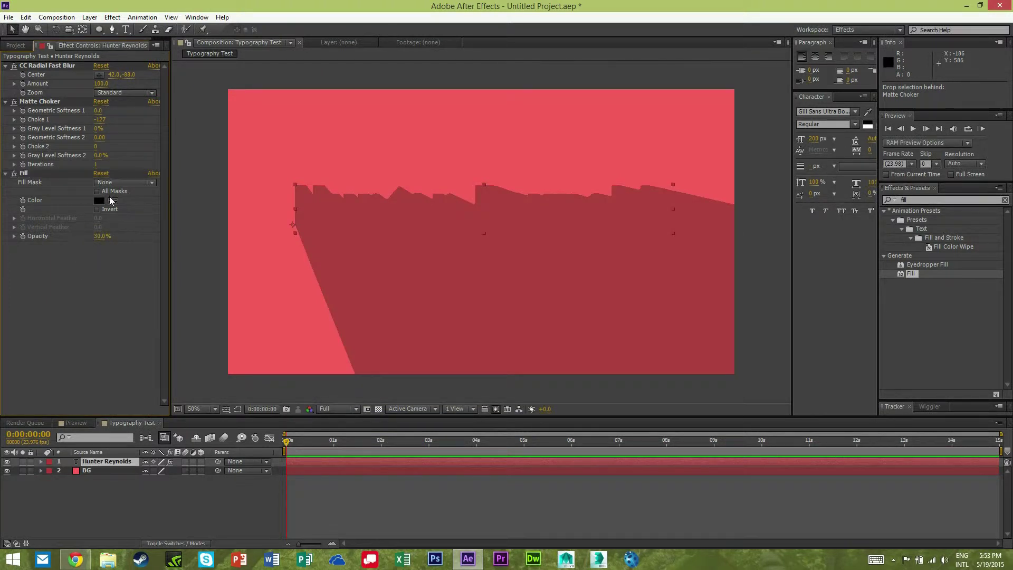
pyautogui.click(952, 200)
pyautogui.click(183, 503)
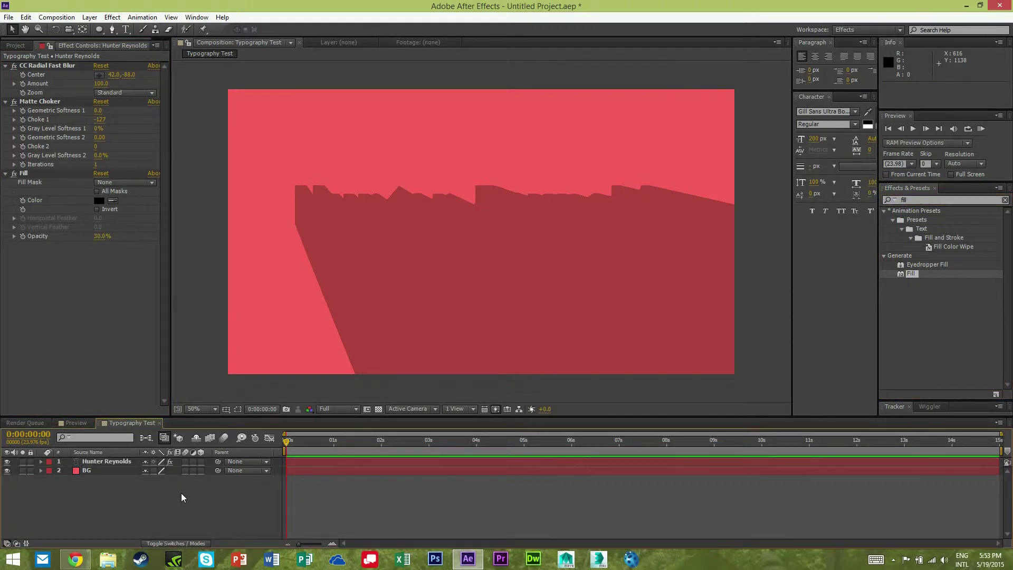
pyautogui.click(101, 462)
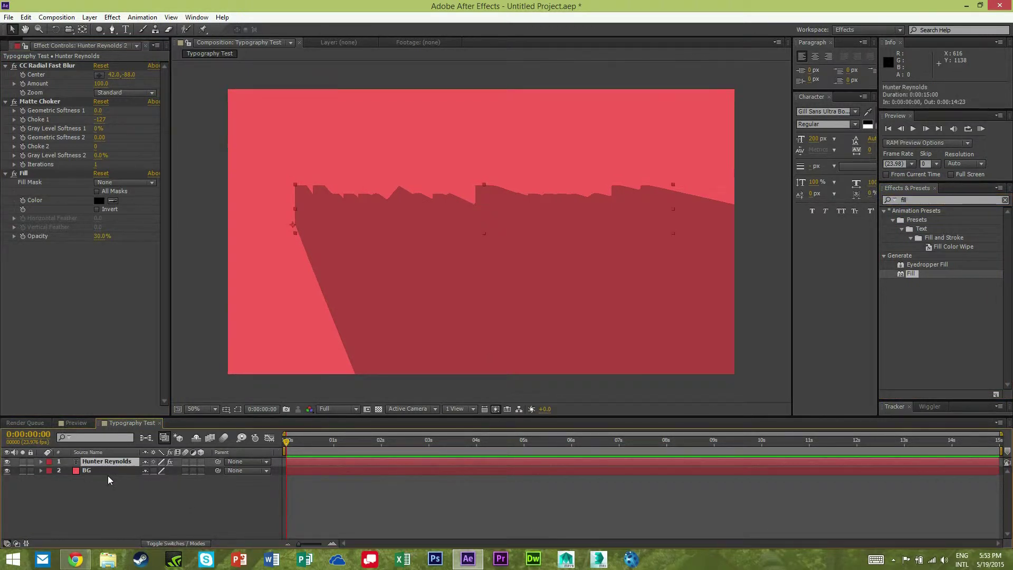
pyautogui.hotkey('ctrl', 'd')
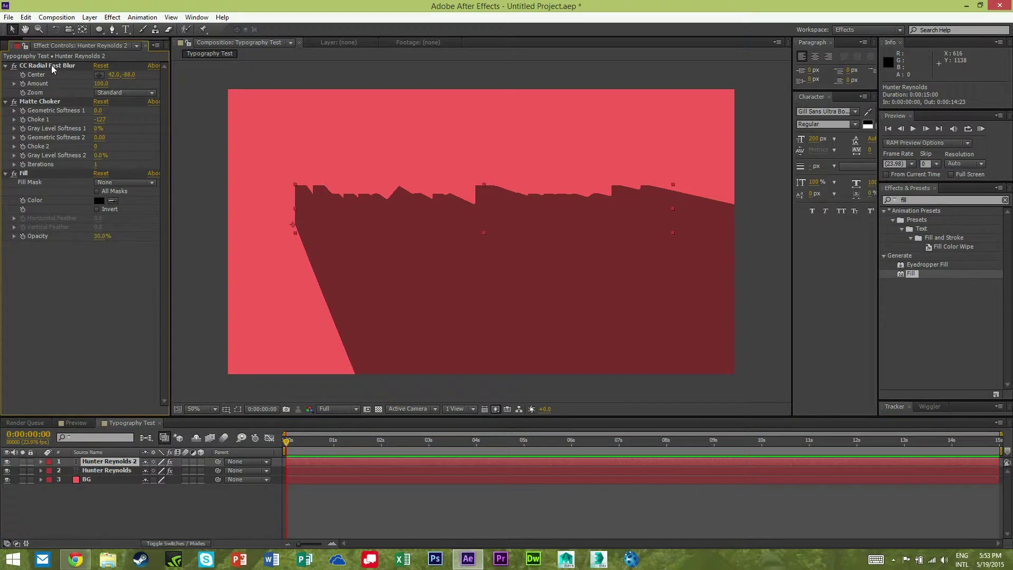
pyautogui.click(52, 64)
pyautogui.keyDown('shift'); pyautogui.click(32, 176); pyautogui.keyUp('shift')
pyautogui.press('Delete')
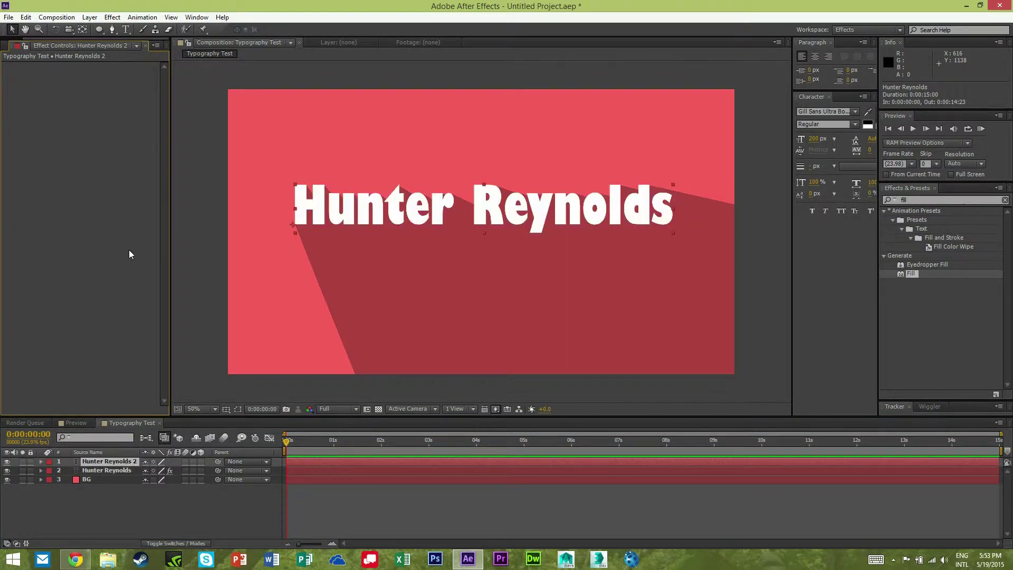
pyautogui.click(242, 515)
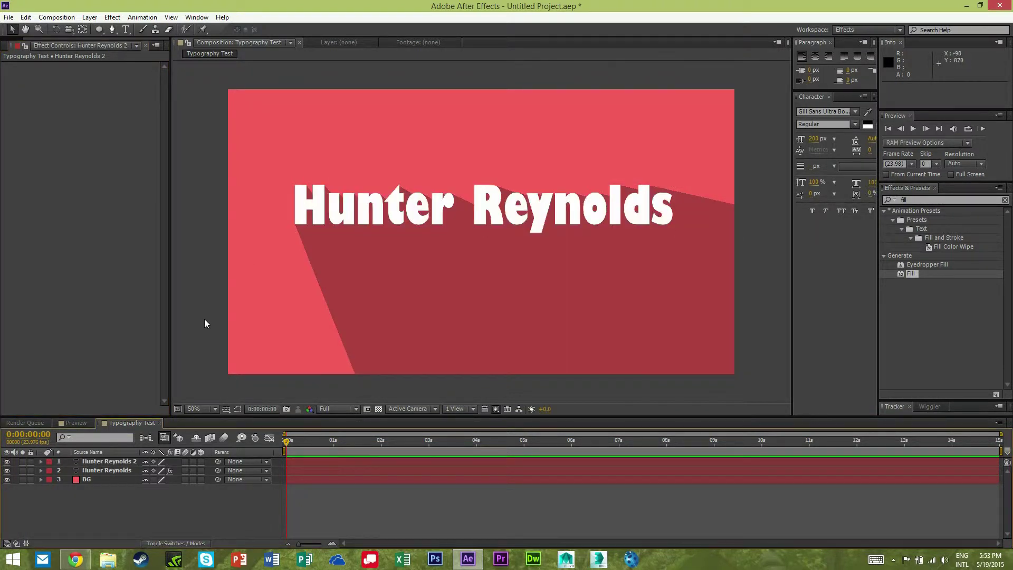
pyautogui.click(103, 461)
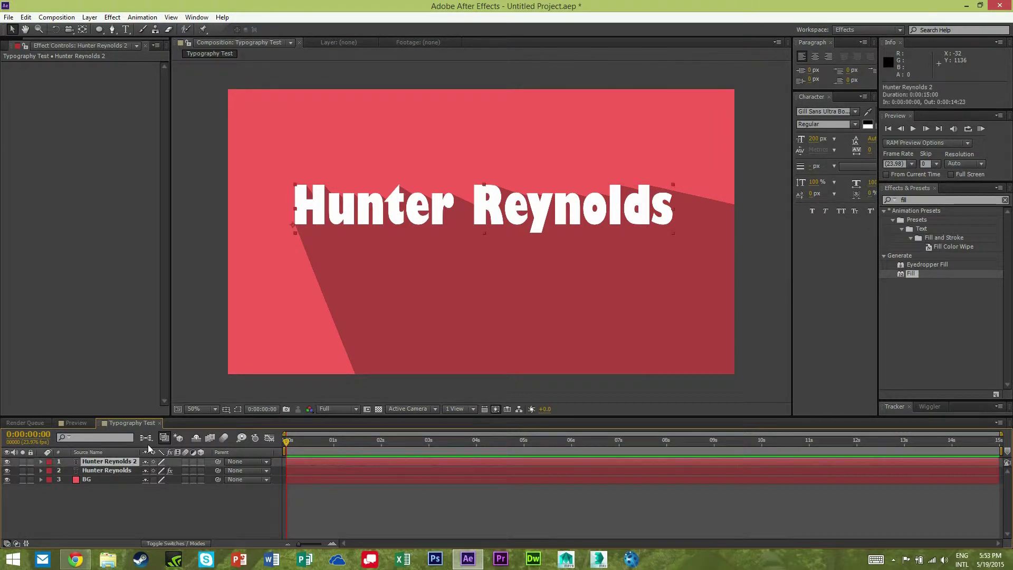
pyautogui.press('Delete')
pyautogui.click(122, 462)
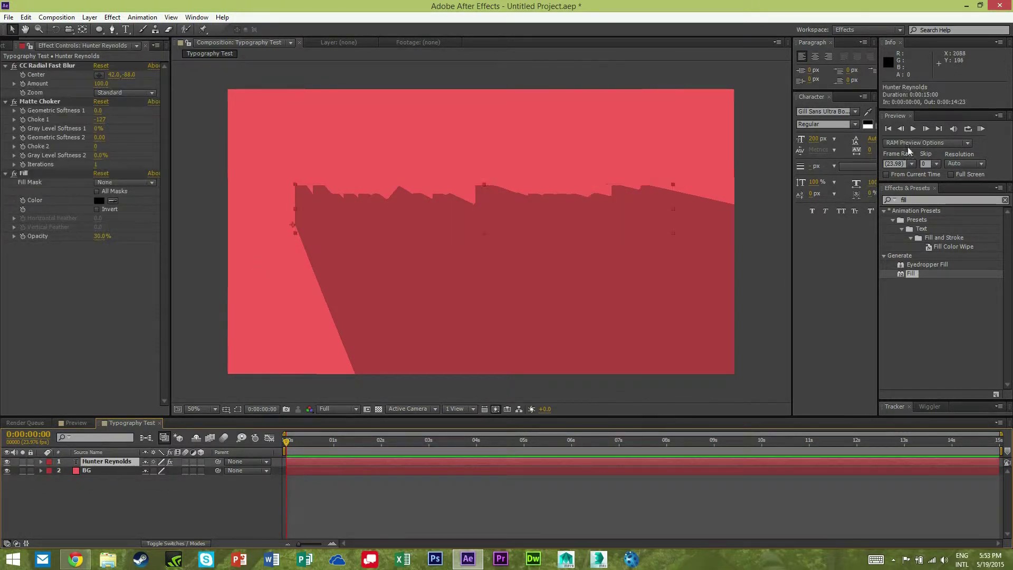
# Add CC Composite to the title with RGB Only off so the white text shows.
pyautogui.click(936, 200)
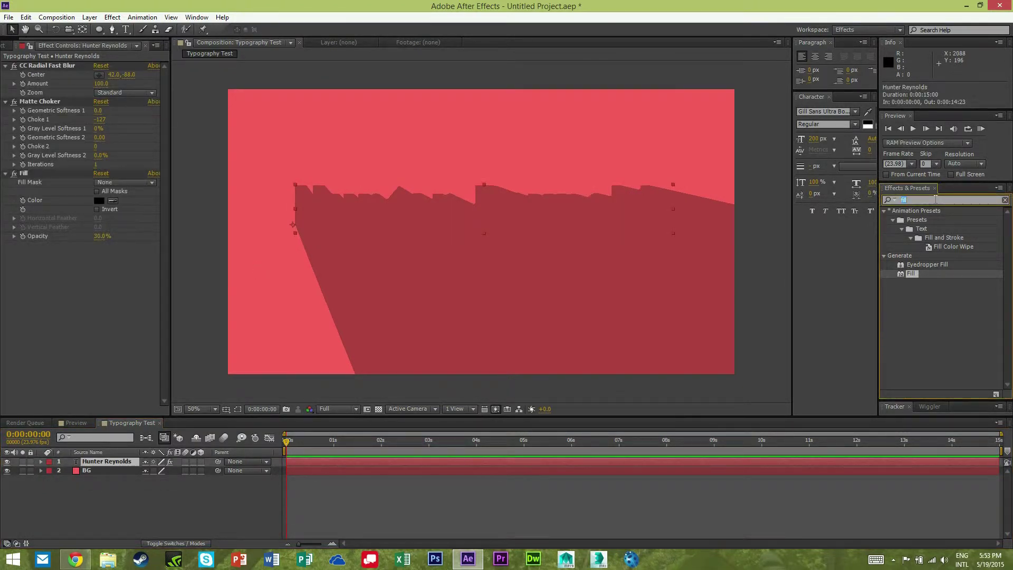
pyautogui.write('compos')
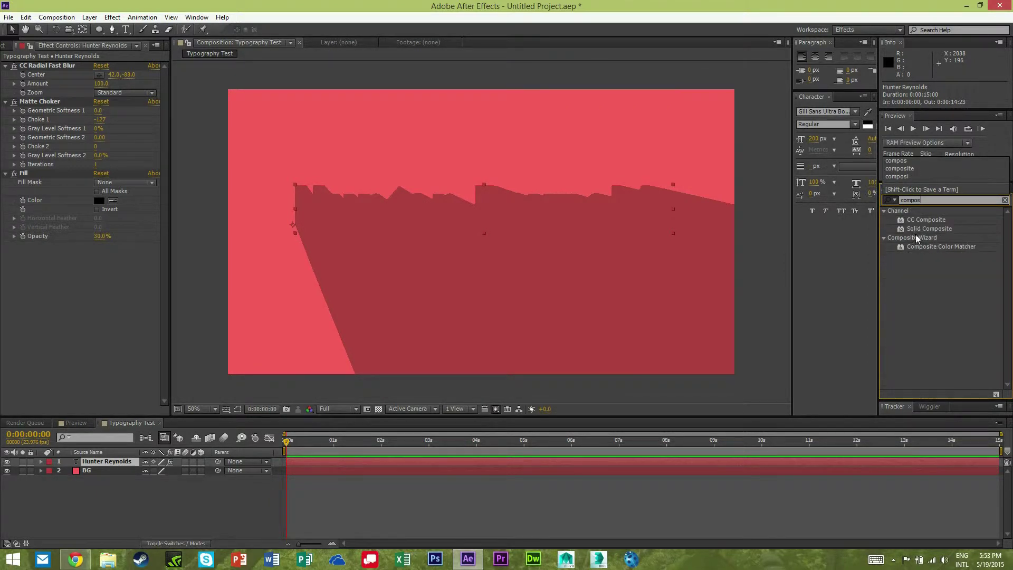
pyautogui.moveTo(919, 220); pyautogui.dragTo(44, 292)
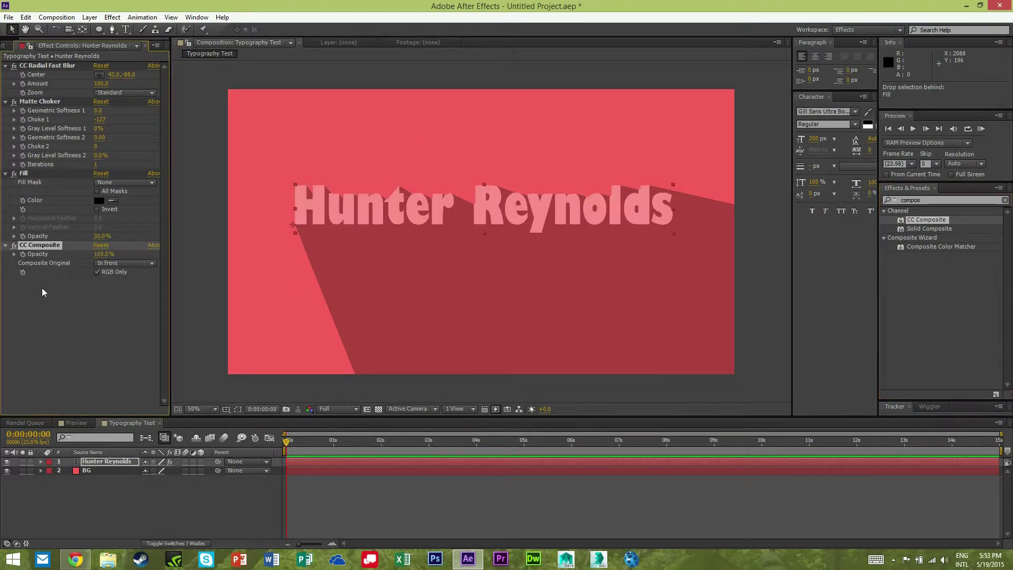
pyautogui.click(97, 273)
pyautogui.click(96, 314)
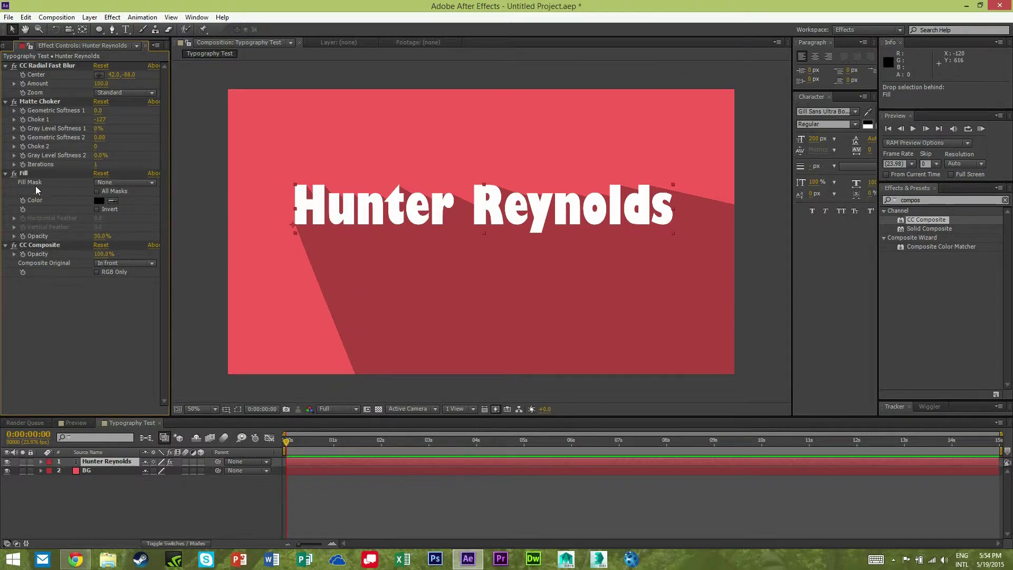
# Move the CC Radial Fast Blur centre to about 2.0, -74.0 to re-angle the shadow.
pyautogui.click(27, 173)
pyautogui.click(38, 67)
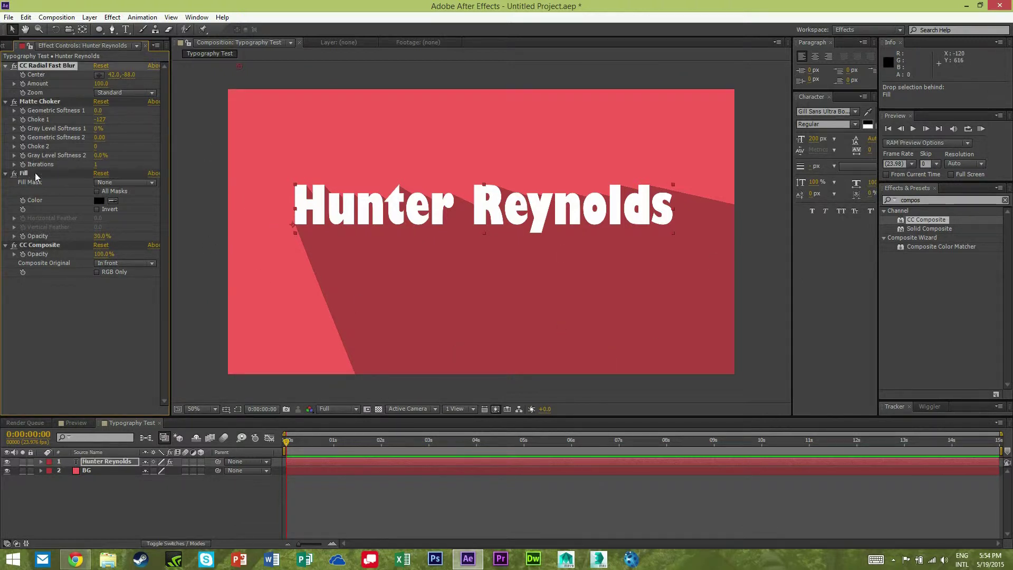
pyautogui.click(65, 404)
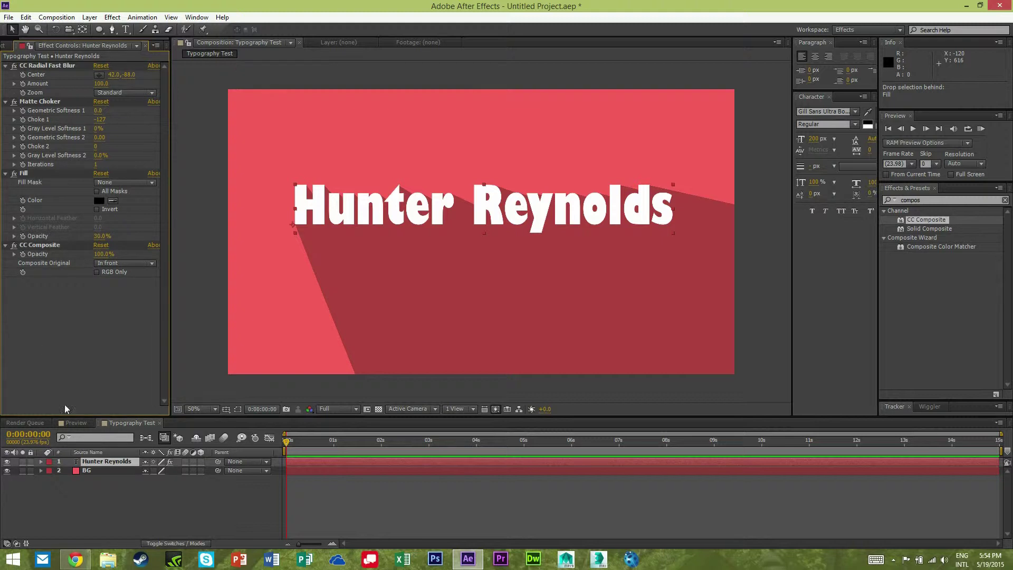
pyautogui.click(179, 476)
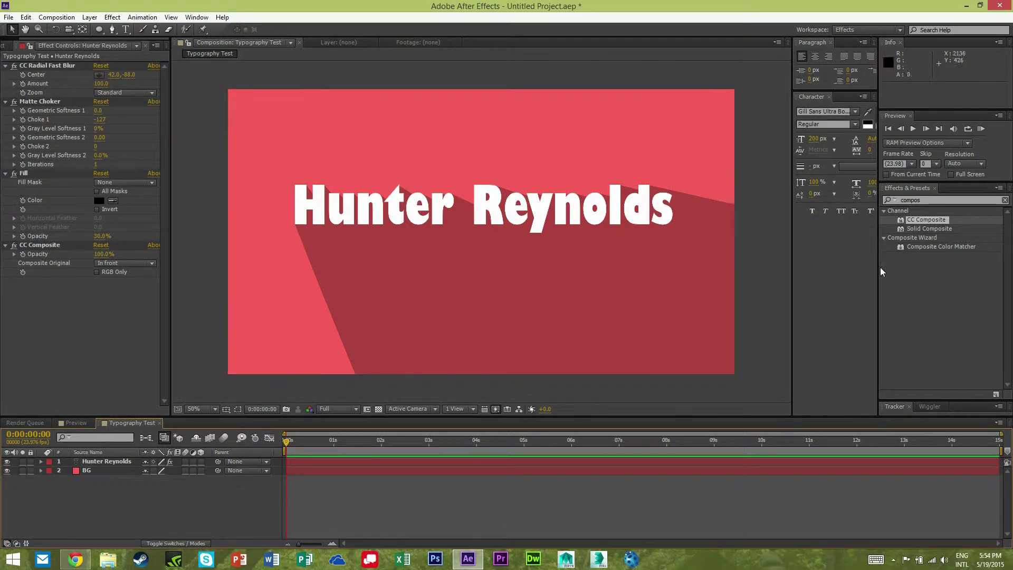
pyautogui.click(259, 462)
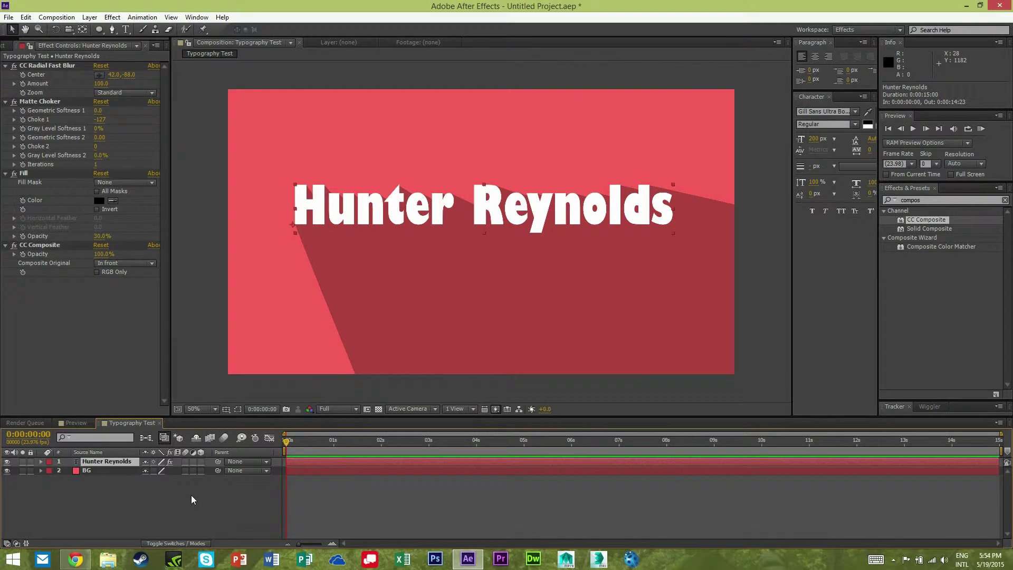
pyautogui.click(37, 65)
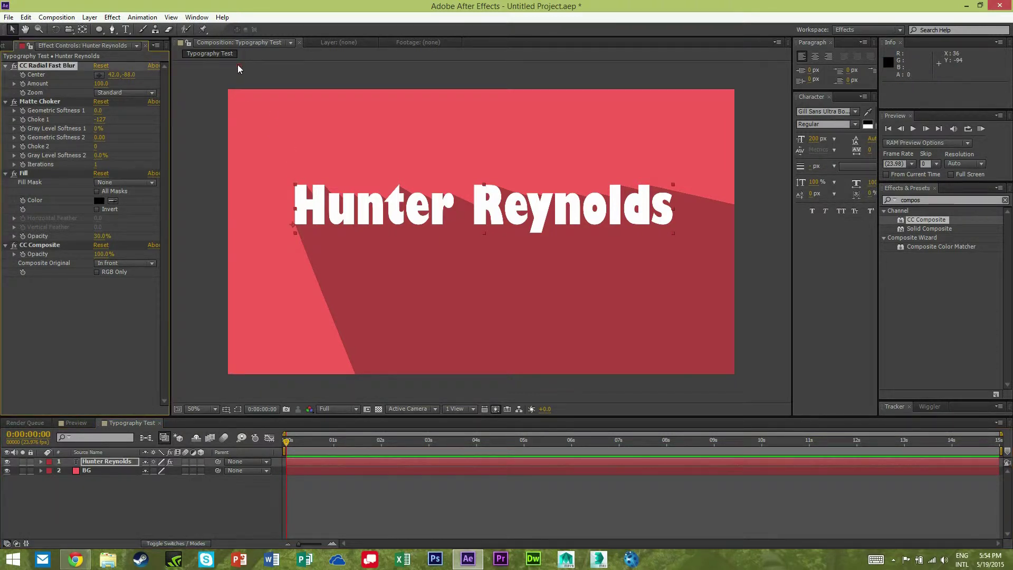
pyautogui.moveTo(238, 64)
pyautogui.mouseDown()
pyautogui.moveTo(220, 179)
pyautogui.moveTo(309, 71)
pyautogui.moveTo(758, 264)
pyautogui.moveTo(562, 108)
pyautogui.moveTo(207, 189)
pyautogui.moveTo(201, 87)
pyautogui.moveTo(250, 58)
pyautogui.moveTo(227, 68)
pyautogui.mouseUp()
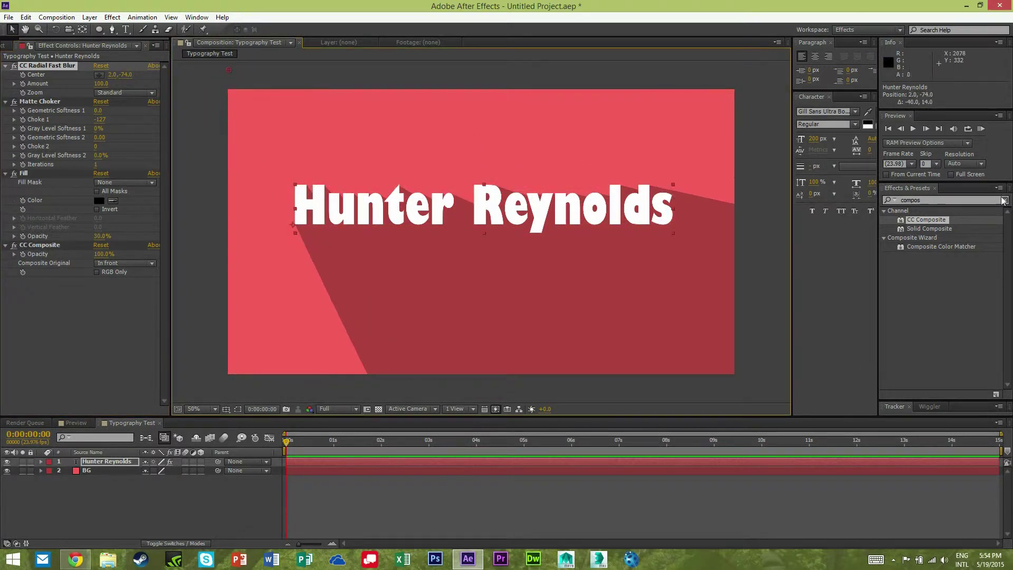
pyautogui.click(258, 488)
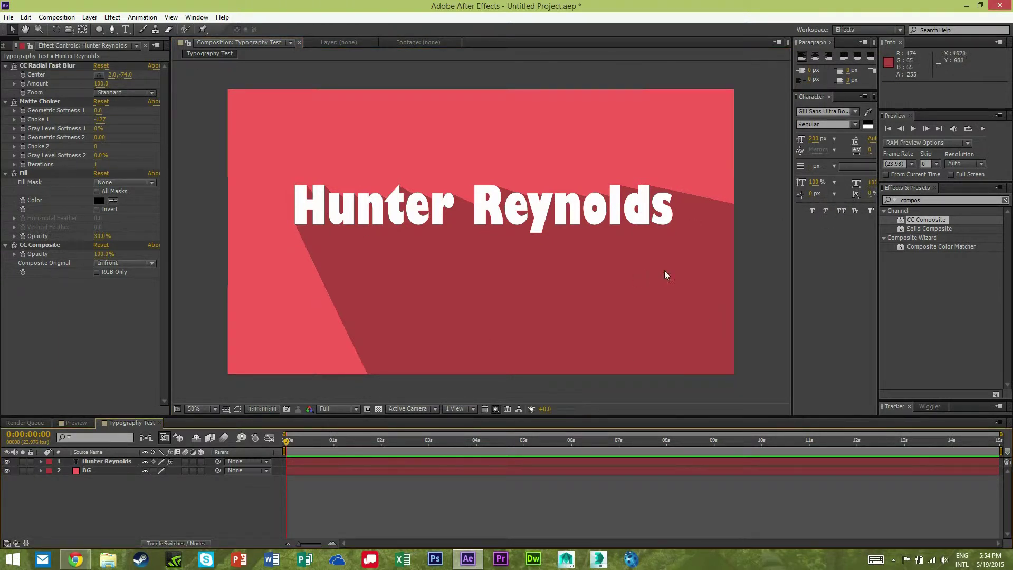
# Apply the Animate In 'Fade Up Characters' text preset to the title.
pyautogui.click(944, 199)
pyautogui.doubleClick(944, 200)
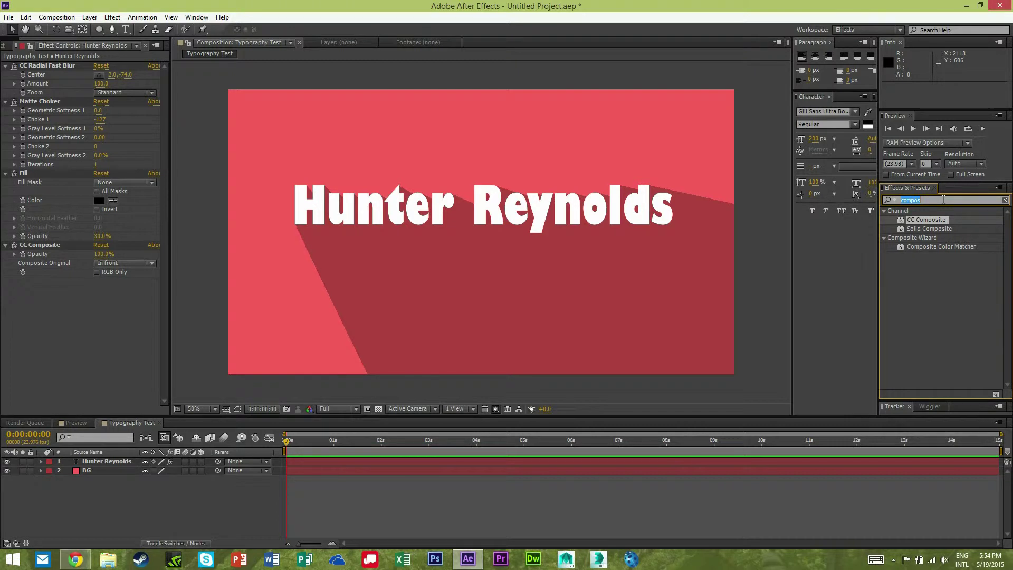
pyautogui.write('text')
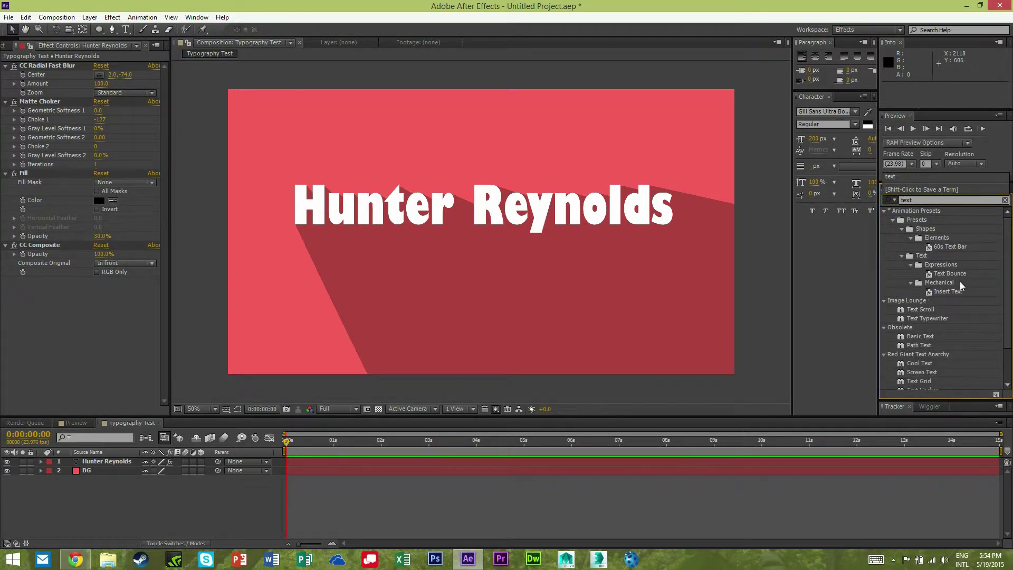
pyautogui.click(1004, 200)
pyautogui.click(884, 210)
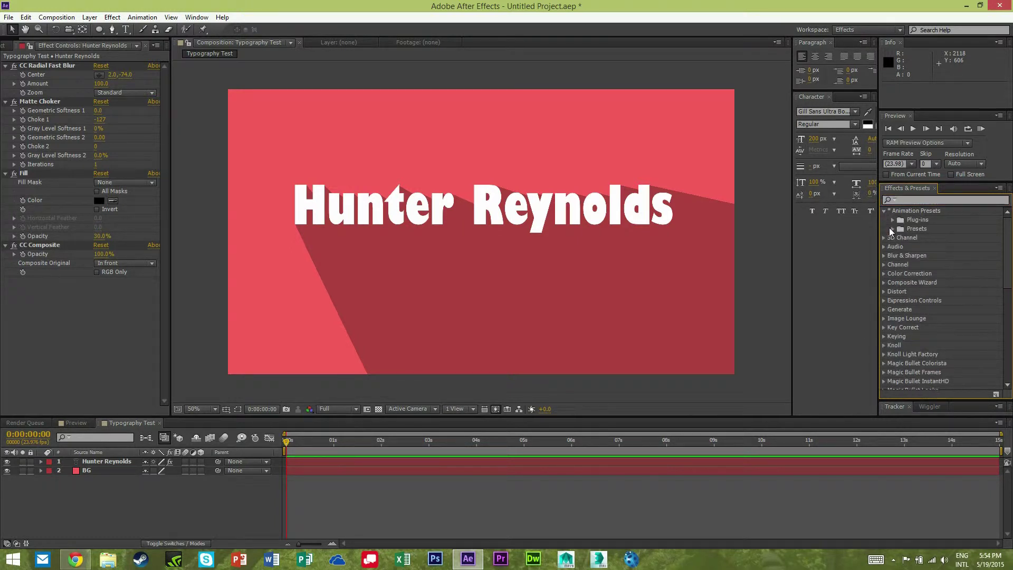
pyautogui.click(892, 228)
pyautogui.scroll(-5, 897, 241)
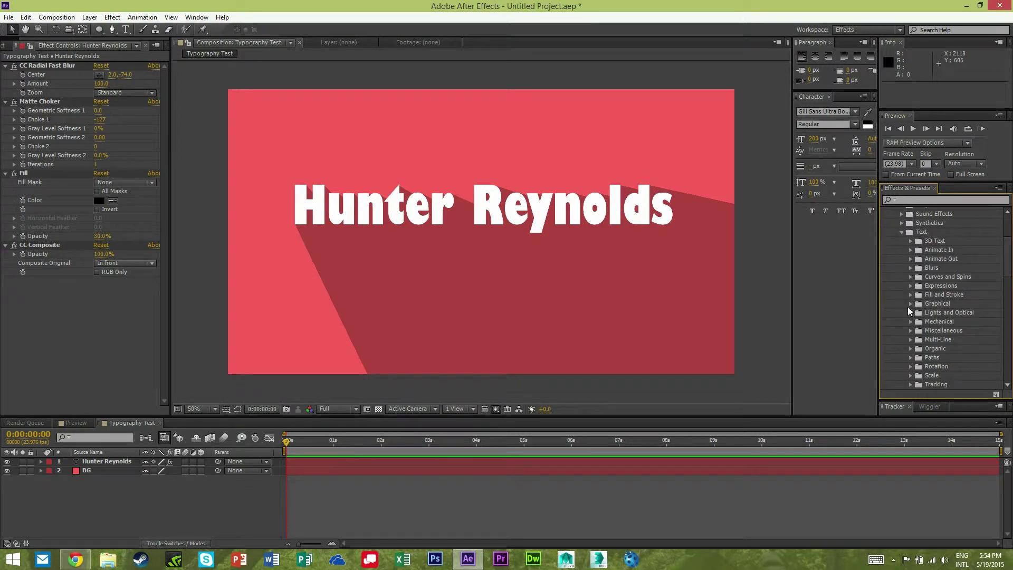
pyautogui.click(911, 249)
pyautogui.click(948, 284)
pyautogui.doubleClick(960, 273)
# Set the preview end at the current time and RAM preview the title animation.
pyautogui.moveTo(286, 441)
pyautogui.mouseDown()
pyautogui.moveTo(440, 449)
pyautogui.moveTo(416, 442)
pyautogui.mouseUp()
pyautogui.press('n')
pyautogui.press('KP_0')
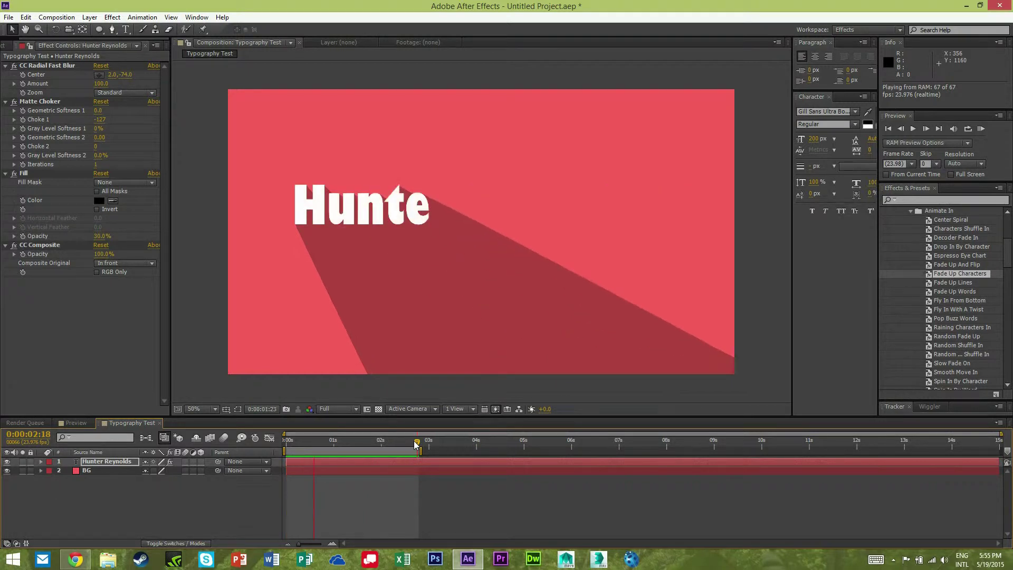
pyautogui.press('space')
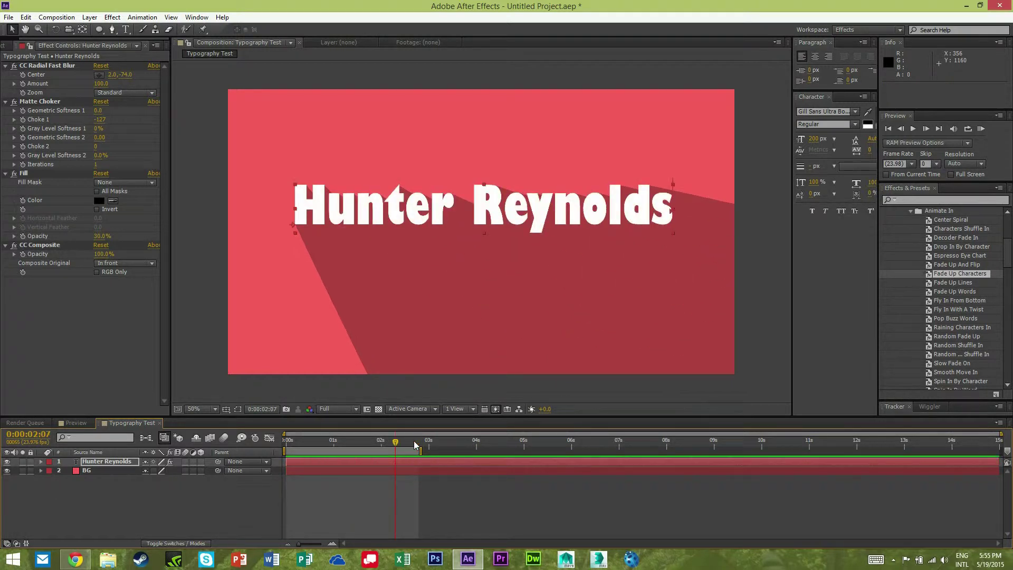
pyautogui.click(225, 496)
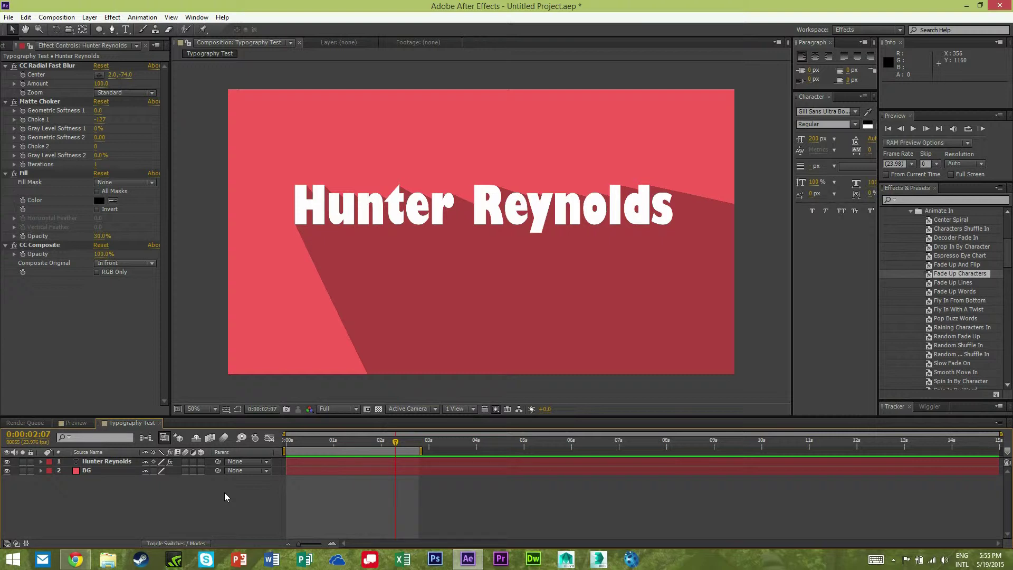
# Create a full-frame black (000000) solid named 'Vingette' on top of the comp.
pyautogui.hotkey('ctrl', 'y')
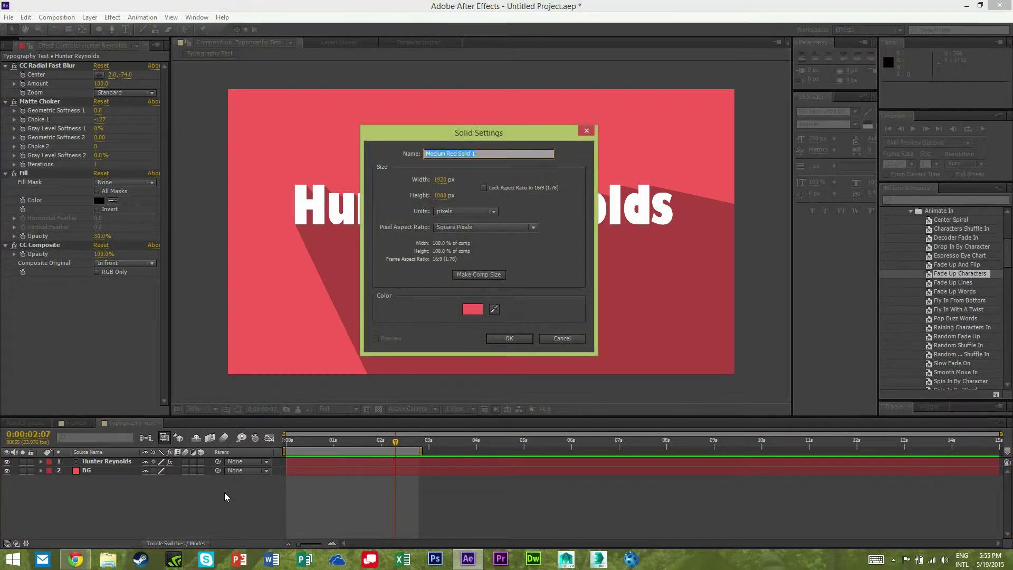
pyautogui.write('Vingette')
pyautogui.click(472, 309)
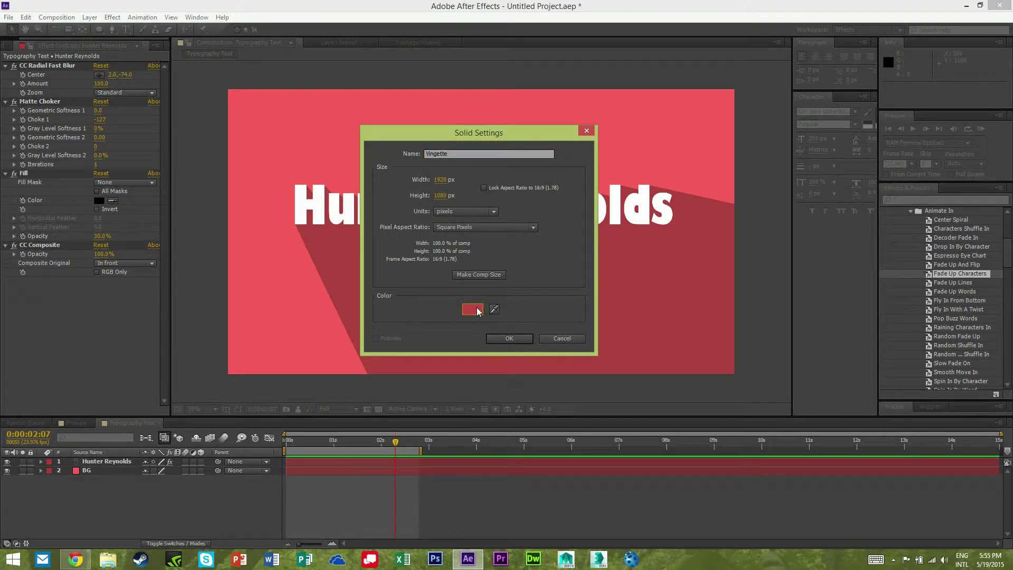
pyautogui.click(371, 389)
pyautogui.click(595, 262)
pyautogui.click(525, 340)
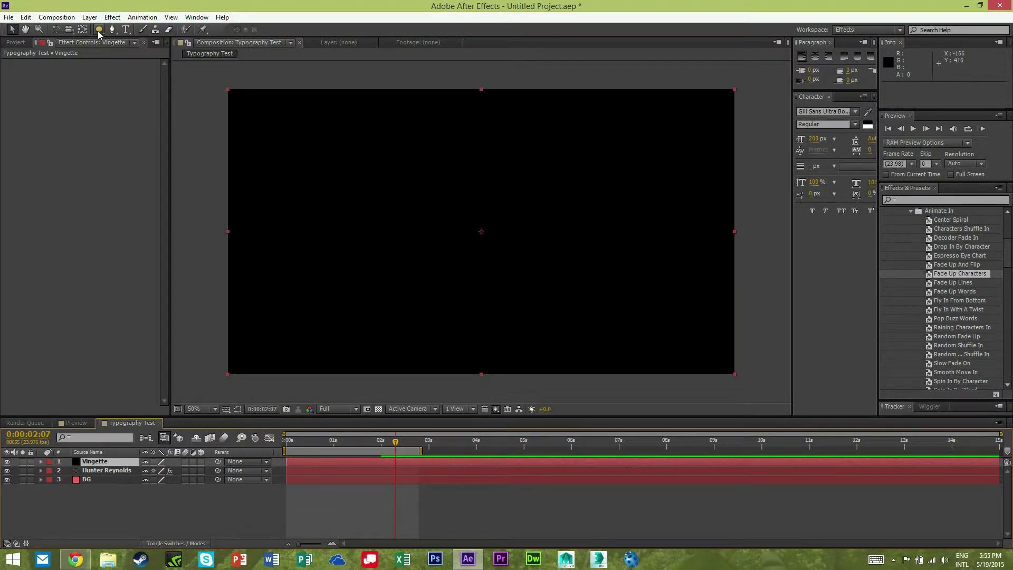
# Add a full-frame elliptical mask to the Vignette solid and set Mask 1 to Subtract.
pyautogui.click(99, 30)
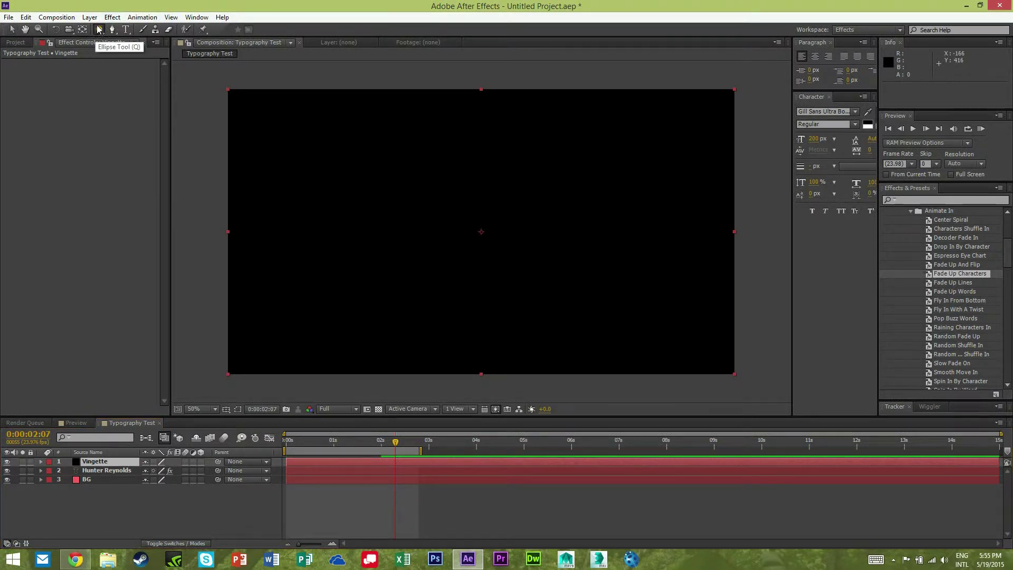
pyautogui.doubleClick(99, 30)
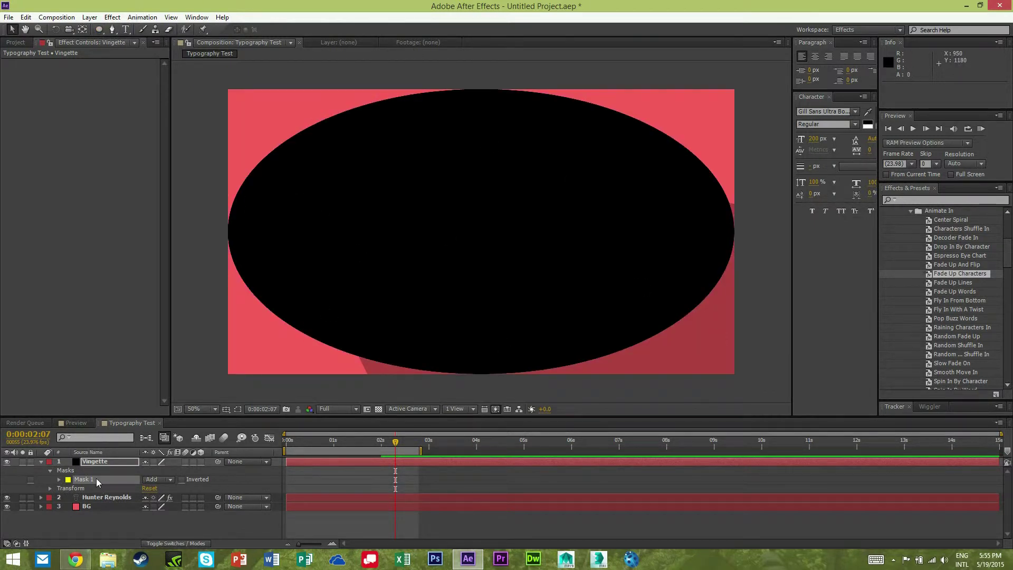
pyautogui.click(170, 481)
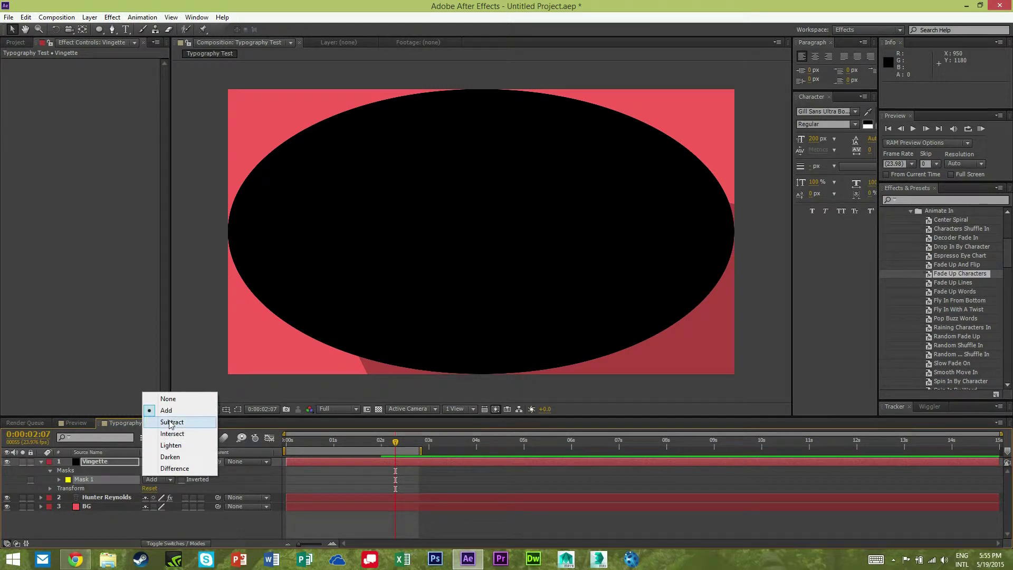
pyautogui.click(171, 422)
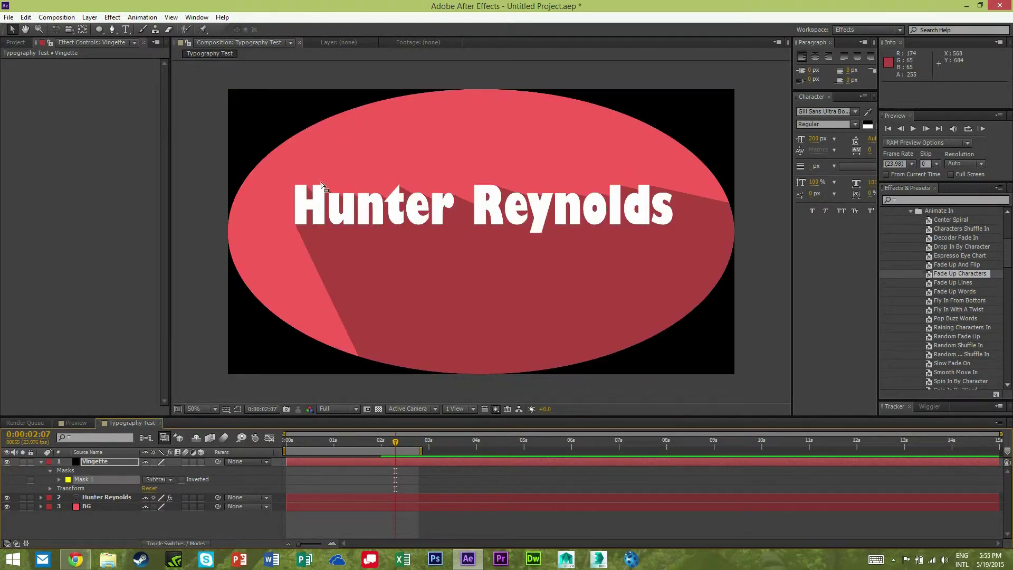
pyautogui.click(108, 479)
# Feather the vignette mask by 491 px and scale the Vignette solid to 137%.
pyautogui.press('f')
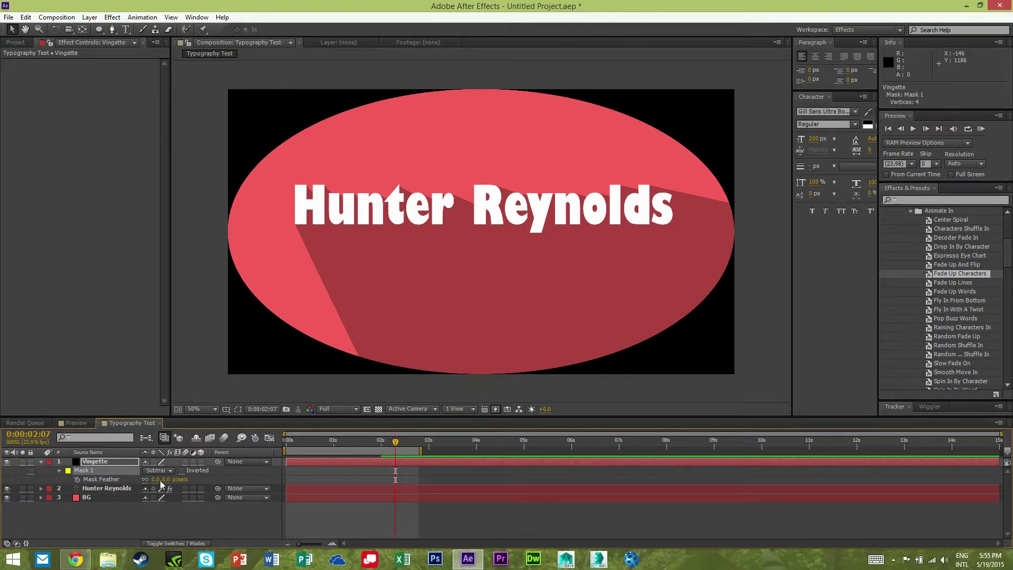
pyautogui.moveTo(161, 479); pyautogui.dragTo(408, 470)
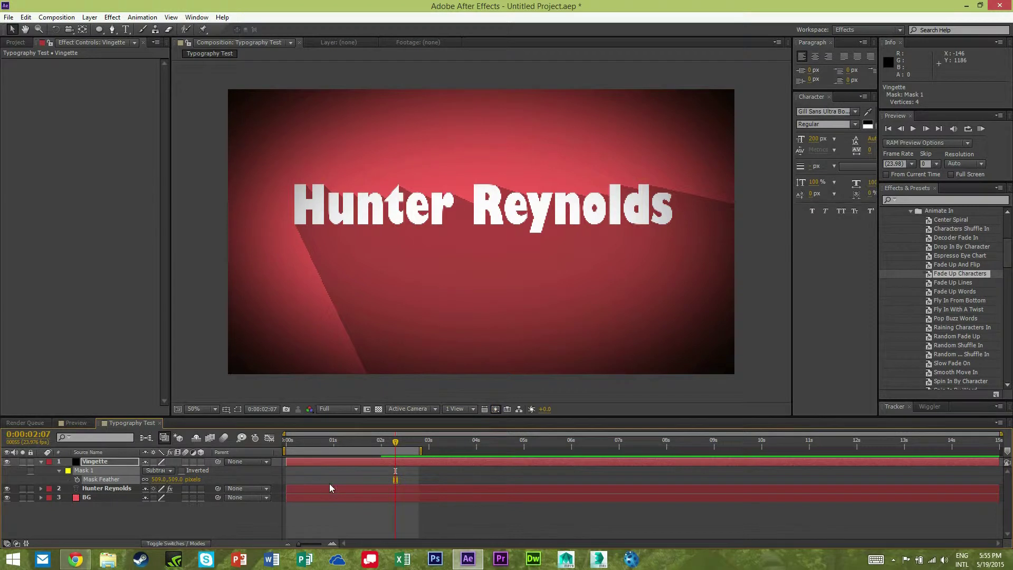
pyautogui.press('s')
pyautogui.moveTo(158, 470); pyautogui.dragTo(181, 472)
# Toggle the vignette off and on to compare, then preview the title card from the start.
pyautogui.click(164, 513)
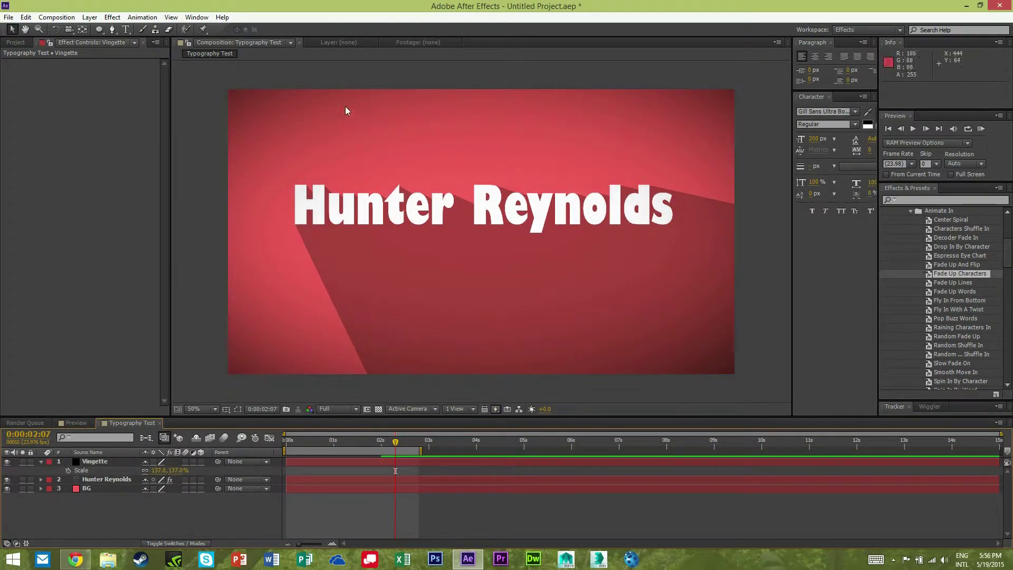
pyautogui.click(7, 462)
pyautogui.click(7, 461)
pyautogui.click(7, 462)
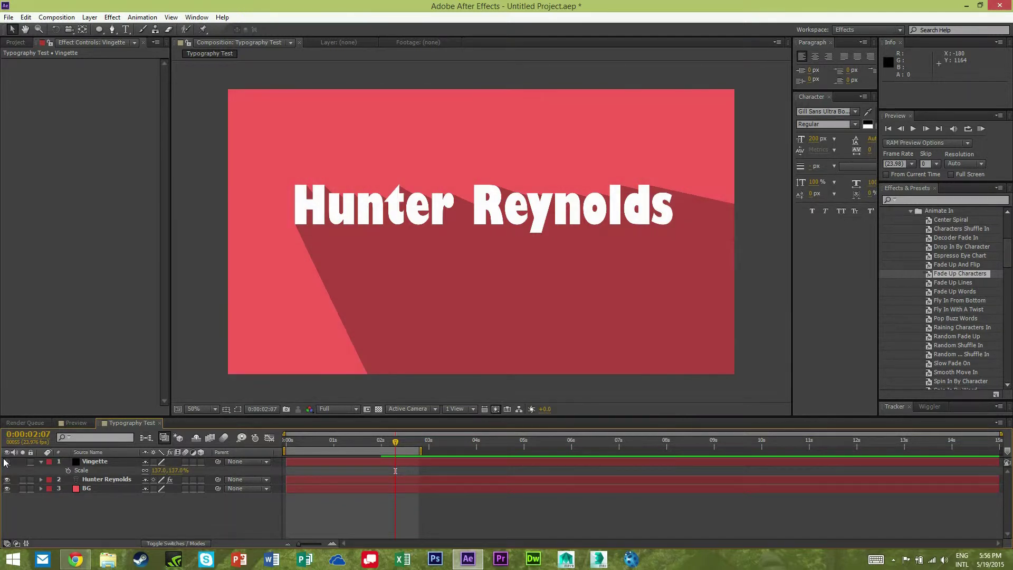
pyautogui.click(7, 462)
pyautogui.click(7, 462)
pyautogui.click(7, 462)
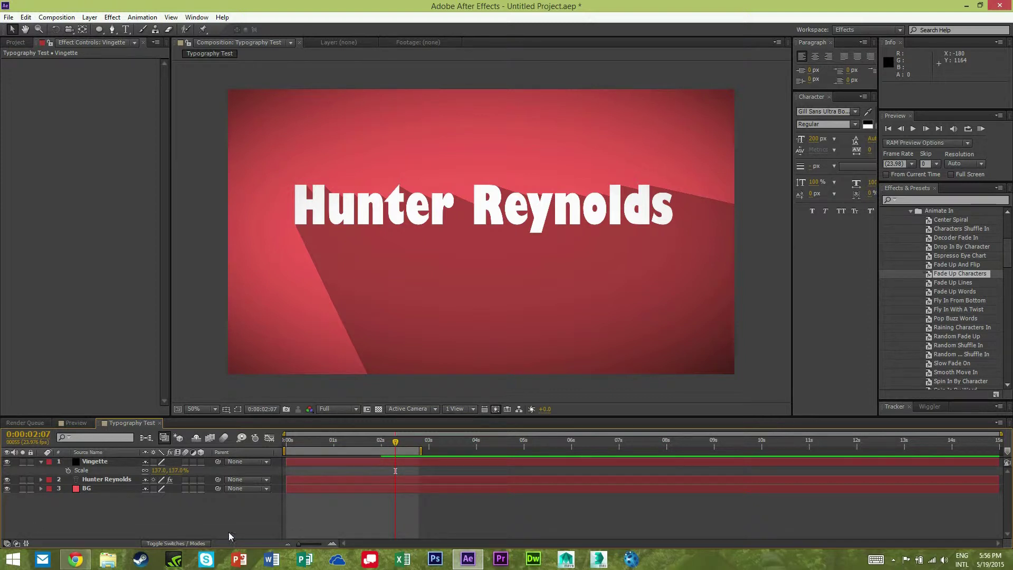
pyautogui.click(296, 442)
pyautogui.press('KP_0')
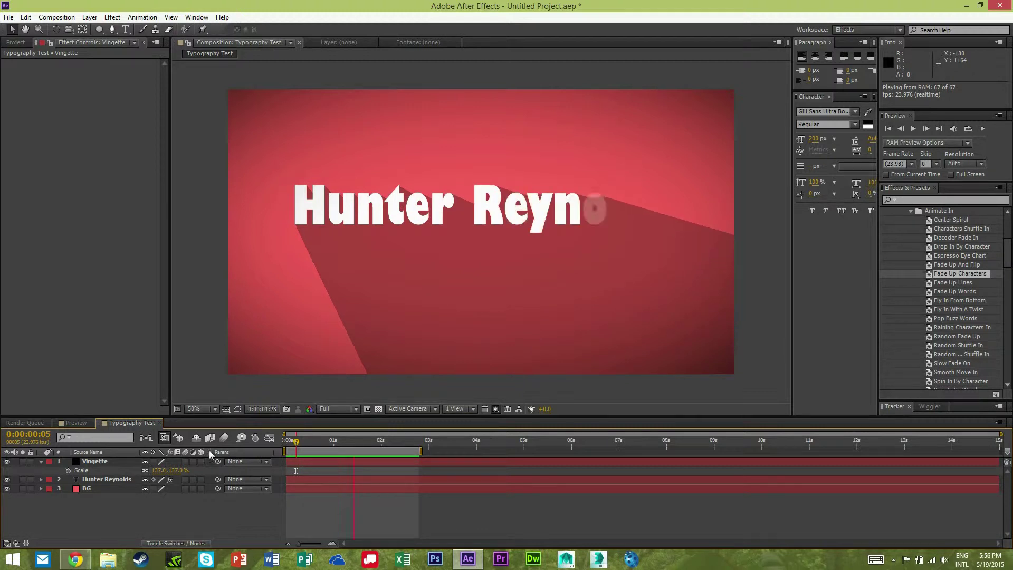
pyautogui.click(76, 423)
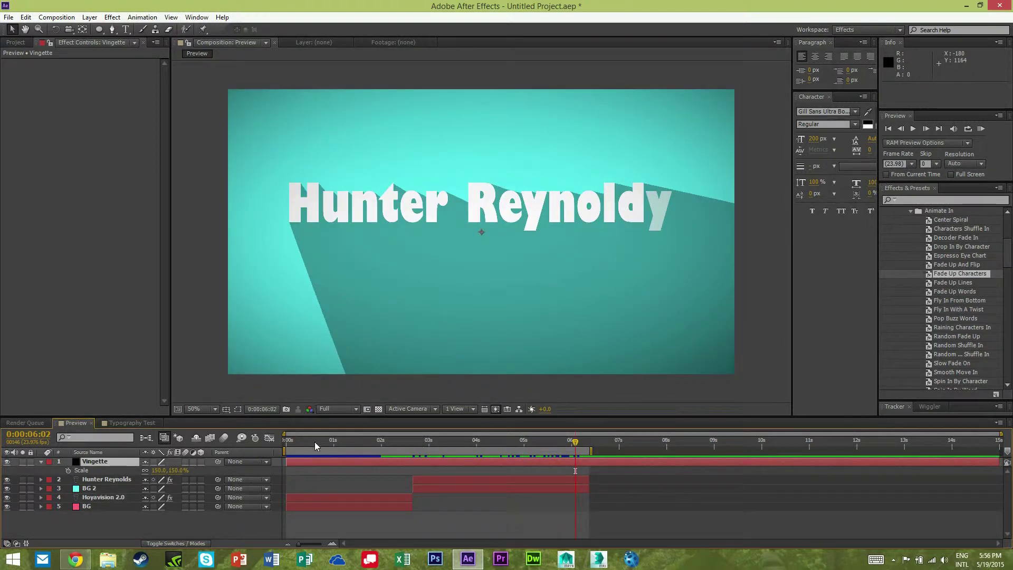
pyautogui.click(316, 446)
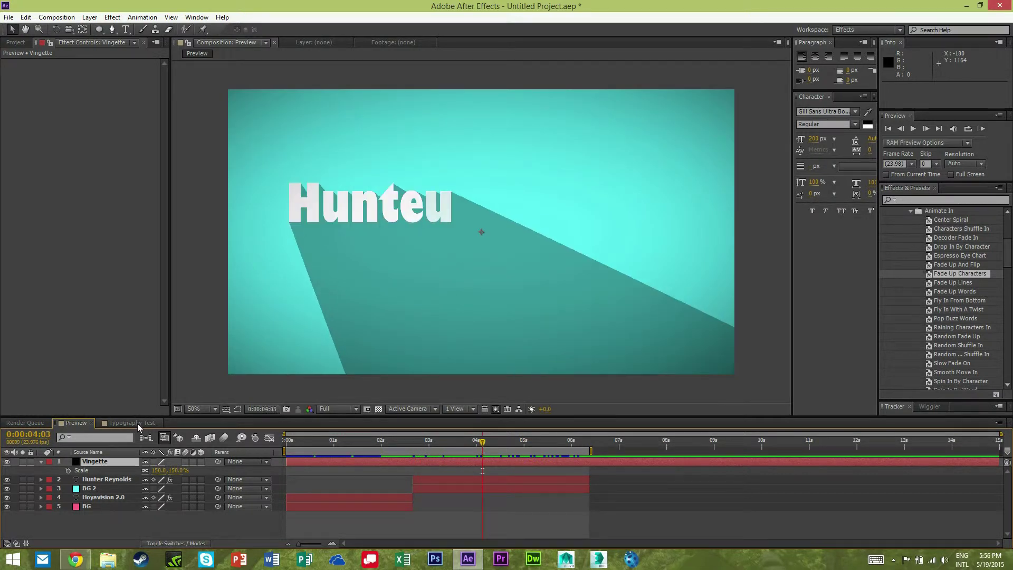
pyautogui.click(131, 422)
pyautogui.click(322, 463)
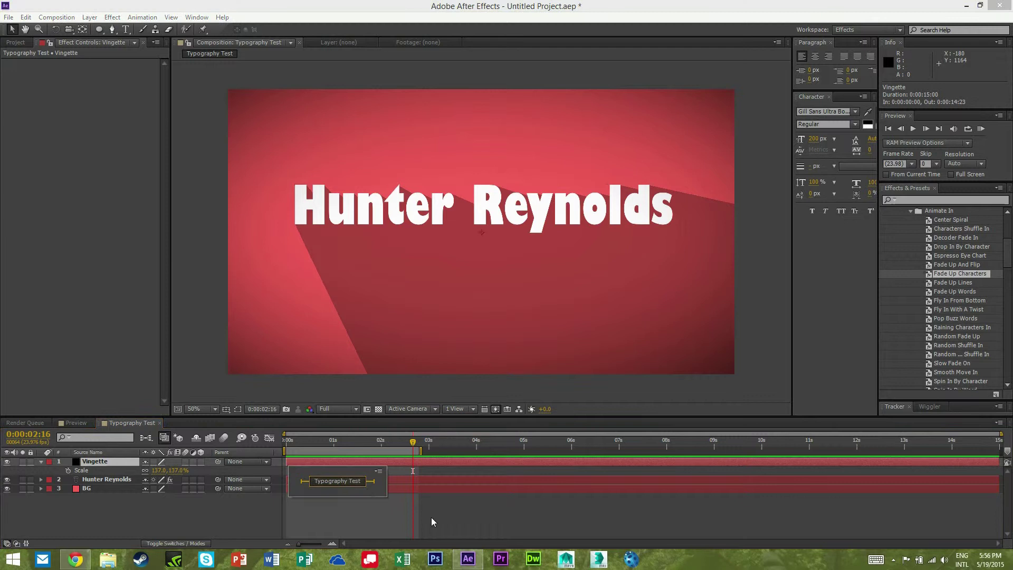
pyautogui.click(401, 481)
pyautogui.keyDown('shift'); pyautogui.click(399, 489); pyautogui.keyUp('shift')
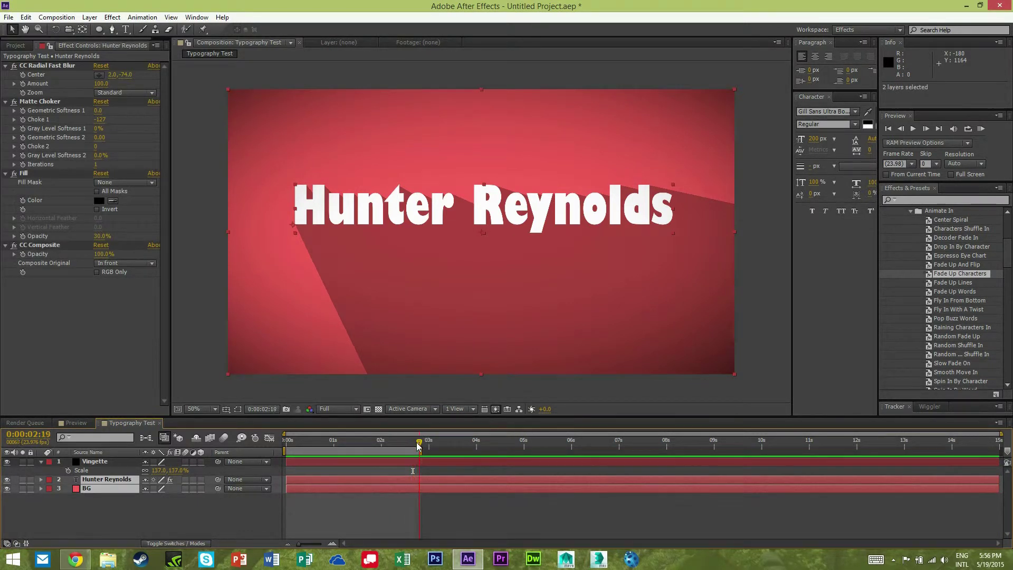
# Split the title and BG layers with Ctrl+Shift+D, keeping Vingette on top, and hide the vignette.
pyautogui.hotkey('ctrl', 'shift', 'd')
pyautogui.moveTo(414, 462); pyautogui.dragTo(416, 480)
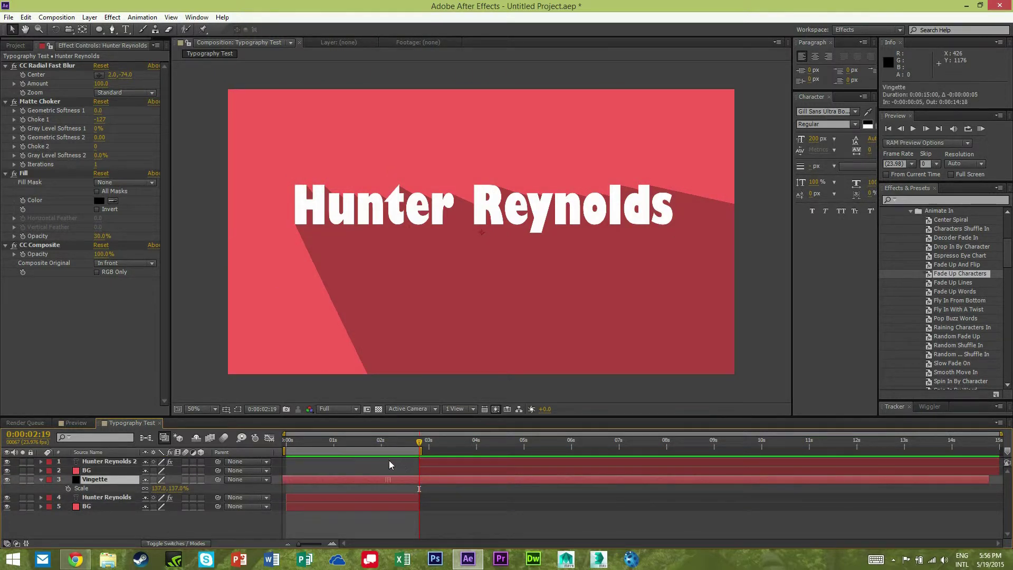
pyautogui.moveTo(107, 457); pyautogui.dragTo(109, 457)
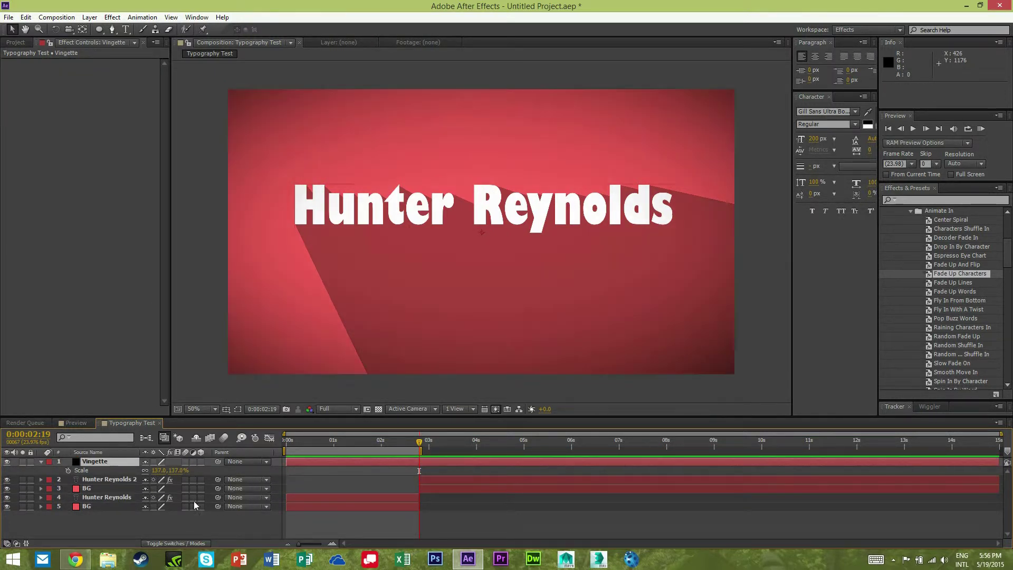
pyautogui.click(431, 449)
pyautogui.click(7, 461)
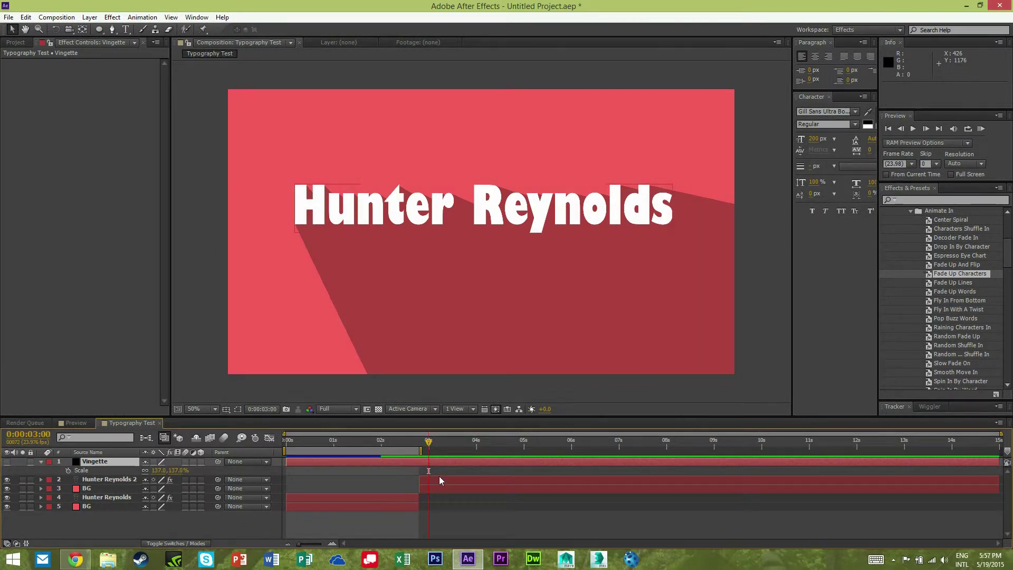
pyautogui.click(439, 479)
# Retype the second title copy to read 'Hoyavision 2.0'.
pyautogui.hotkey('ctrl', 't')
pyautogui.doubleClick(413, 205)
pyautogui.hotkey('ctrl', 'a')
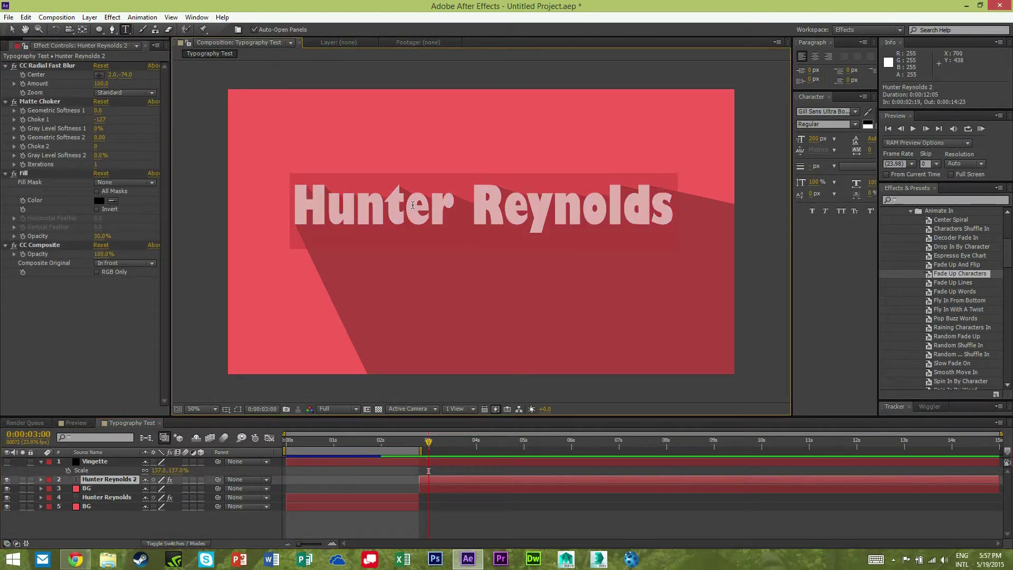
pyautogui.write('Hoyav')
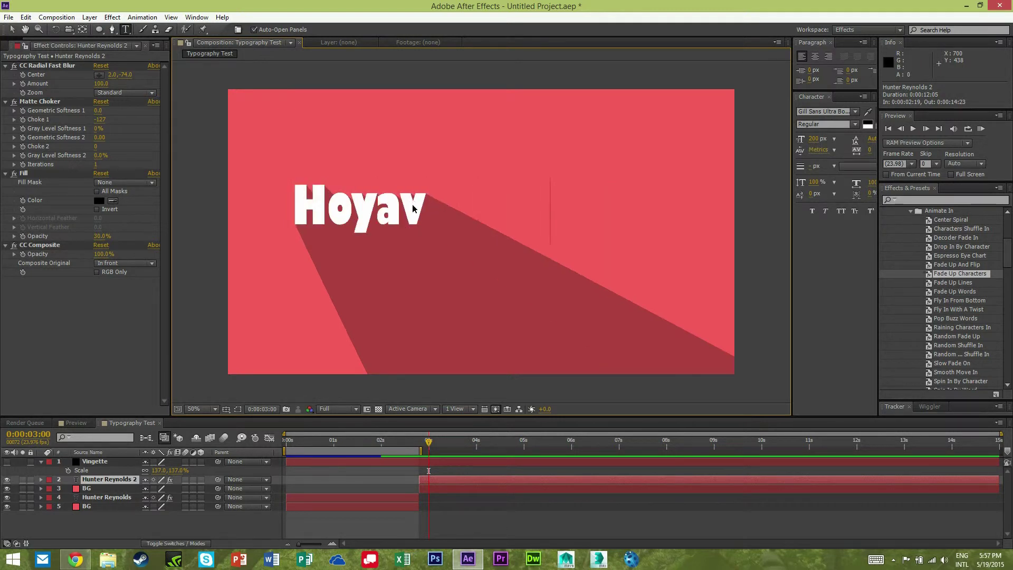
pyautogui.write('ision 2.0')
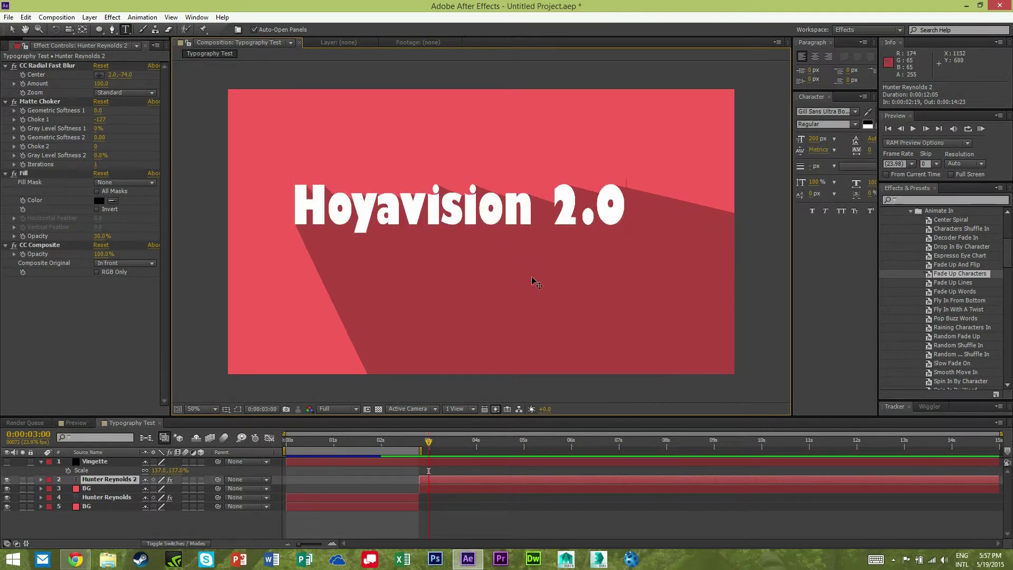
pyautogui.press('KP_Enter')
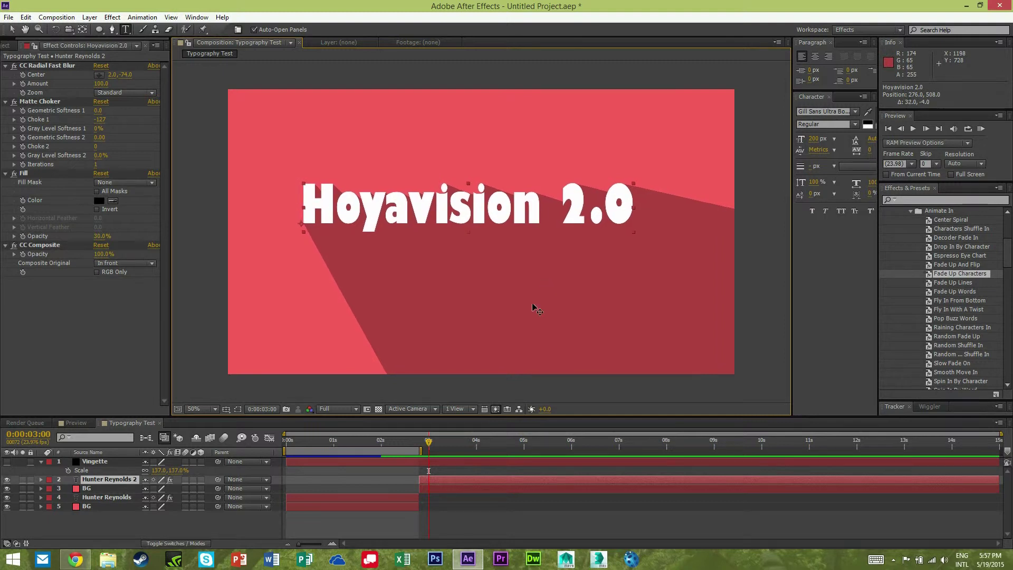
pyautogui.click(254, 523)
pyautogui.press('v')
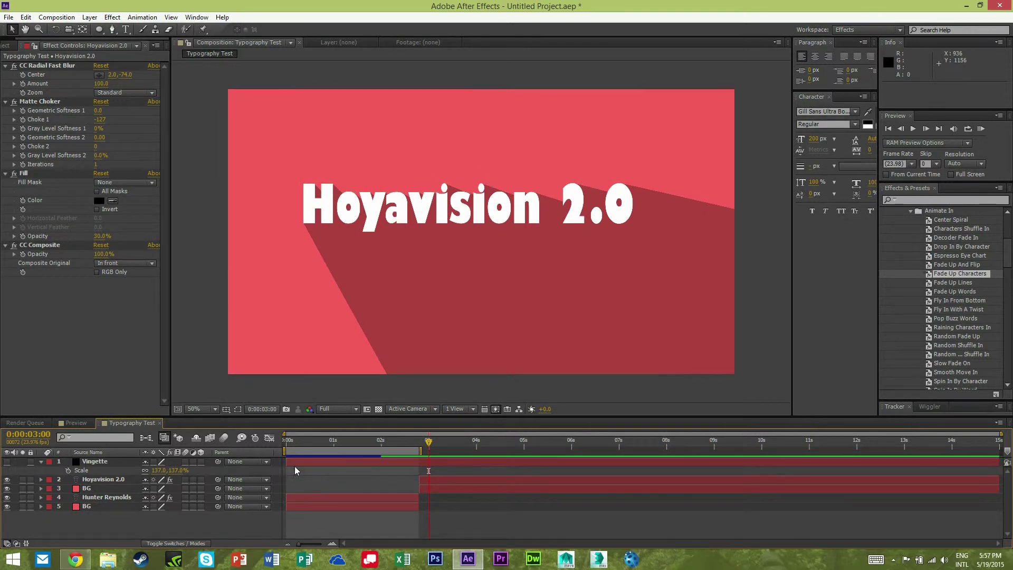
pyautogui.click(431, 490)
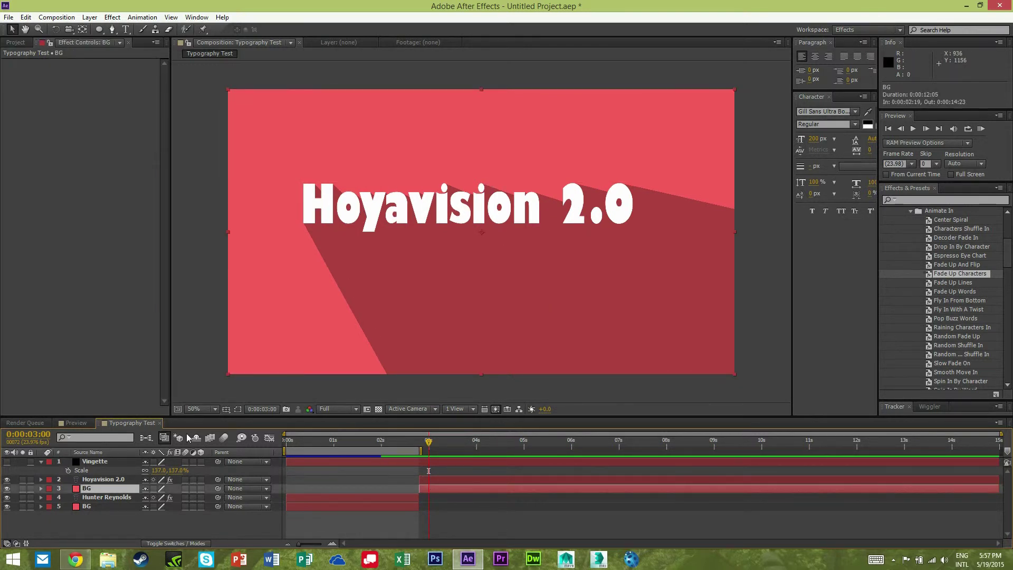
# Change the second BG solid's colour to pale yellow FFFA76 in Solid Settings.
pyautogui.hotkey('ctrl', 'shift', 'y')
pyautogui.click(480, 290)
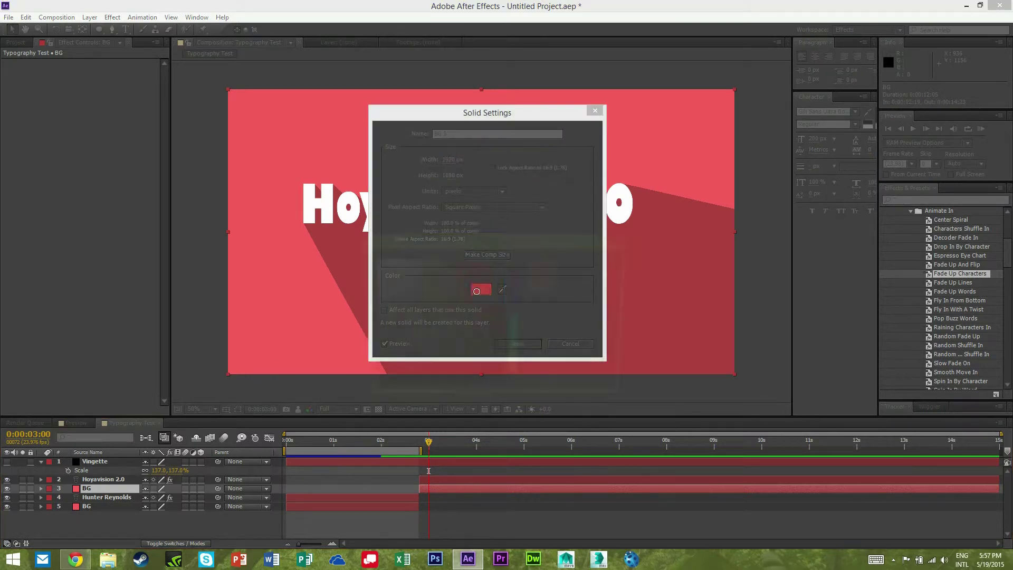
pyautogui.click(515, 369)
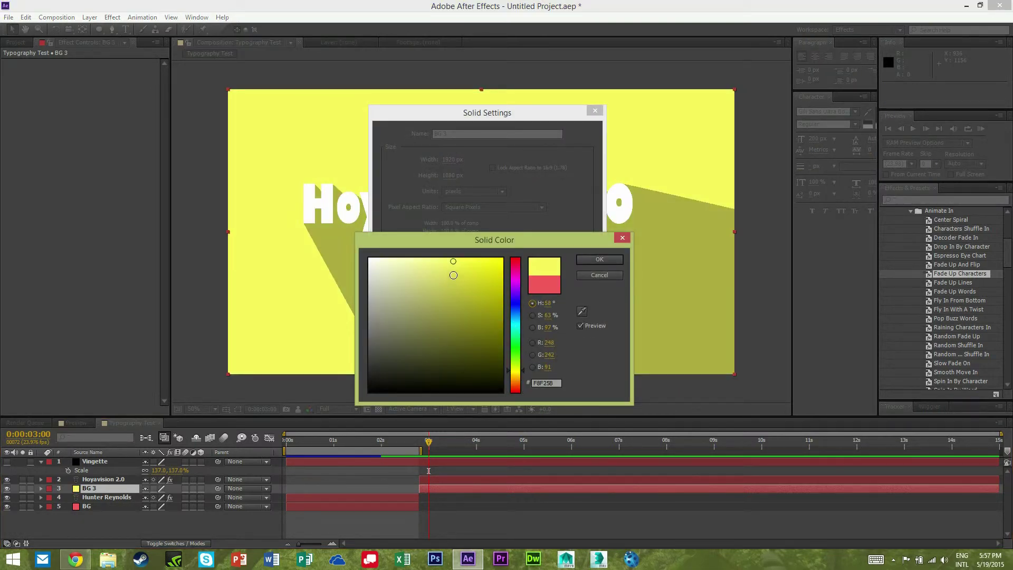
pyautogui.moveTo(449, 264); pyautogui.dragTo(441, 258)
pyautogui.click(576, 261)
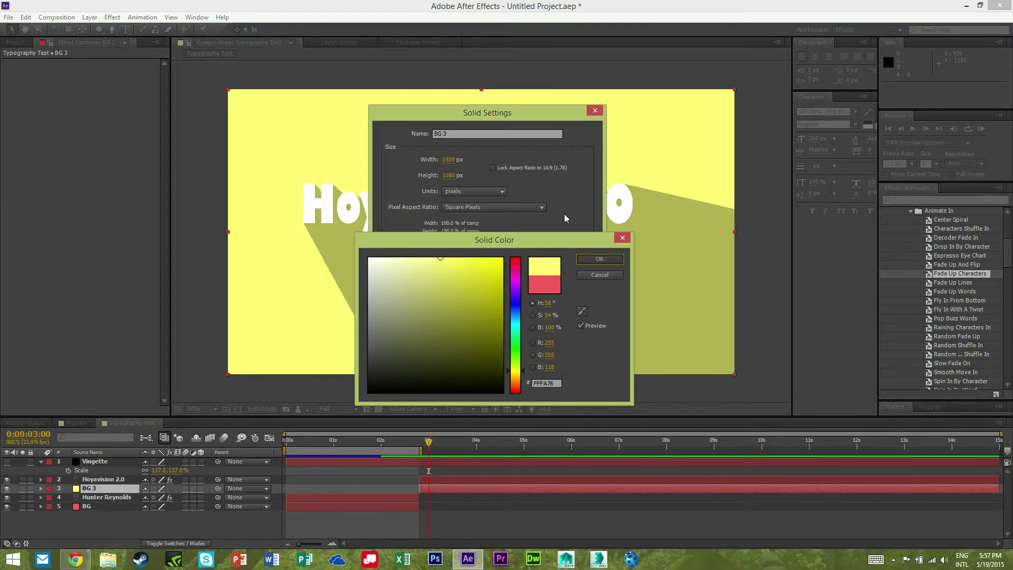
pyautogui.click(517, 343)
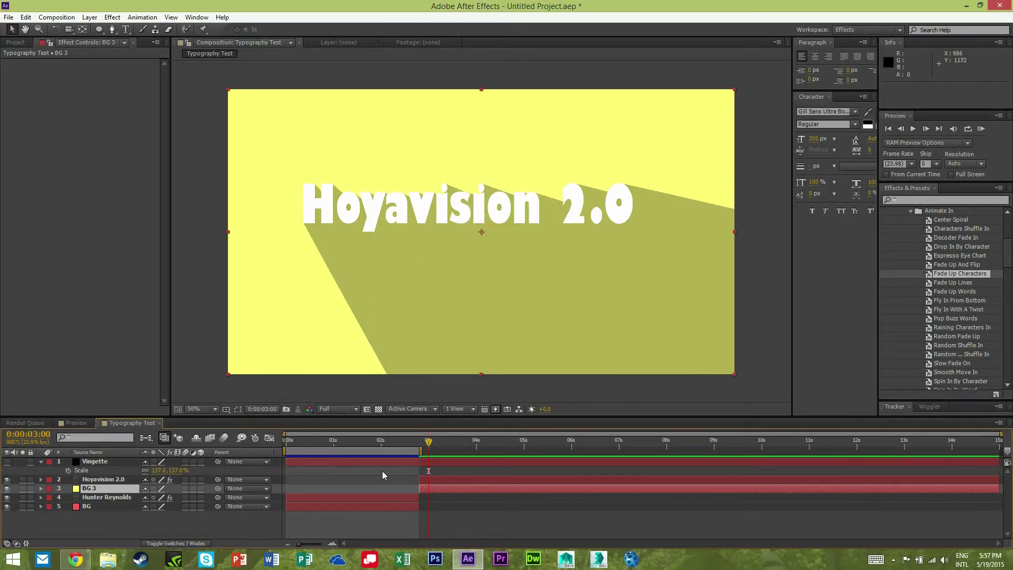
# Delete the old Animator 1 from the Hoyavision 2.0 text layer.
pyautogui.click(116, 479)
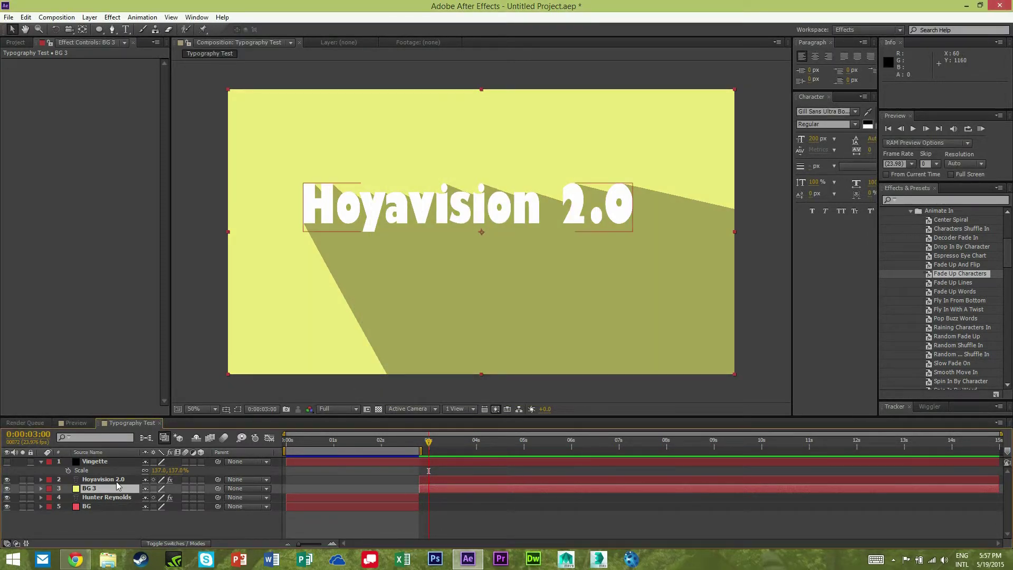
pyautogui.press('u')
pyautogui.press('u')
pyautogui.press('u')
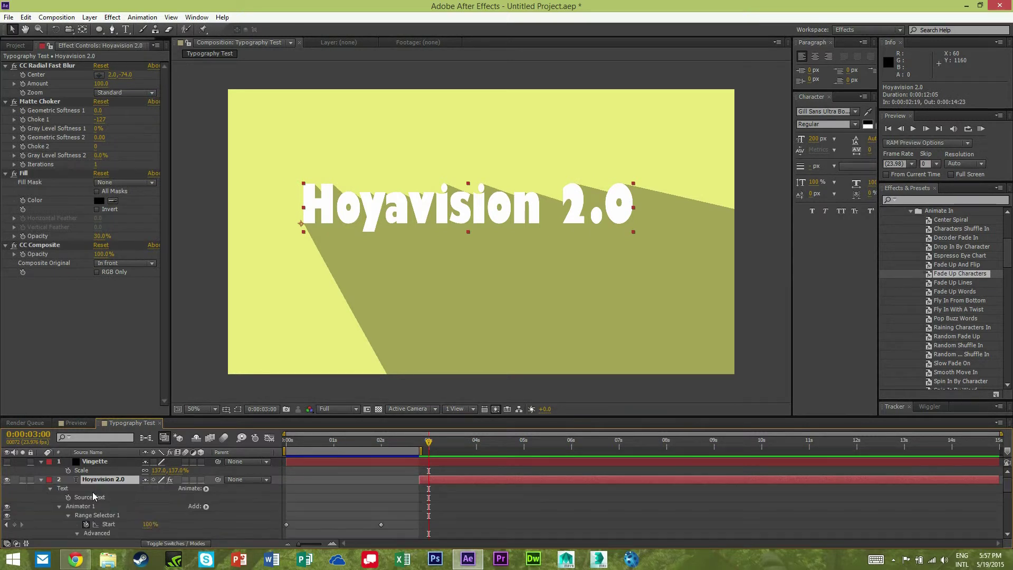
pyautogui.click(97, 515)
pyautogui.click(87, 507)
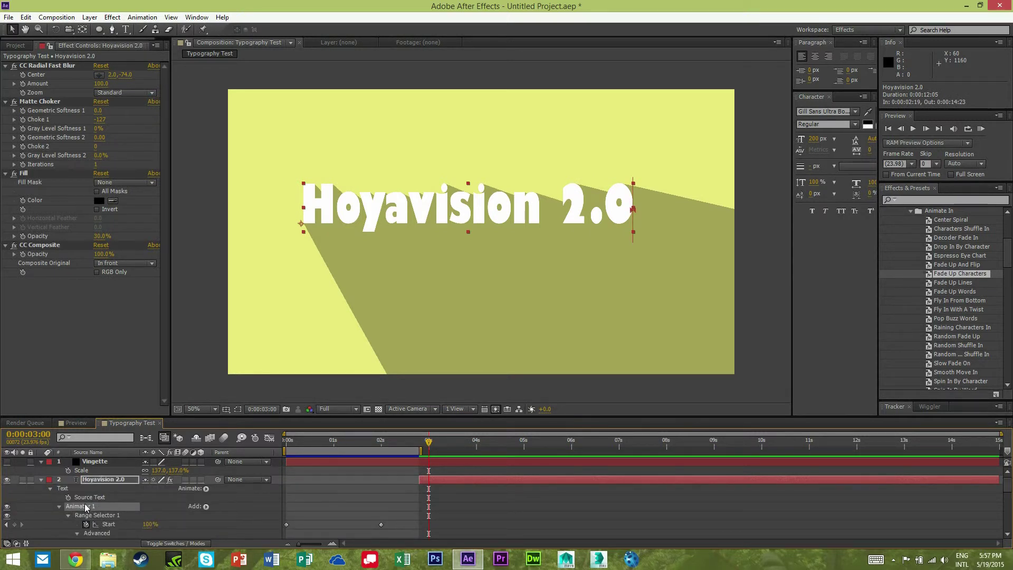
pyautogui.press('Delete')
# Apply the Drop In By Character preset to Hoyavision 2.0 and scrub to 6:02.
pyautogui.click(948, 346)
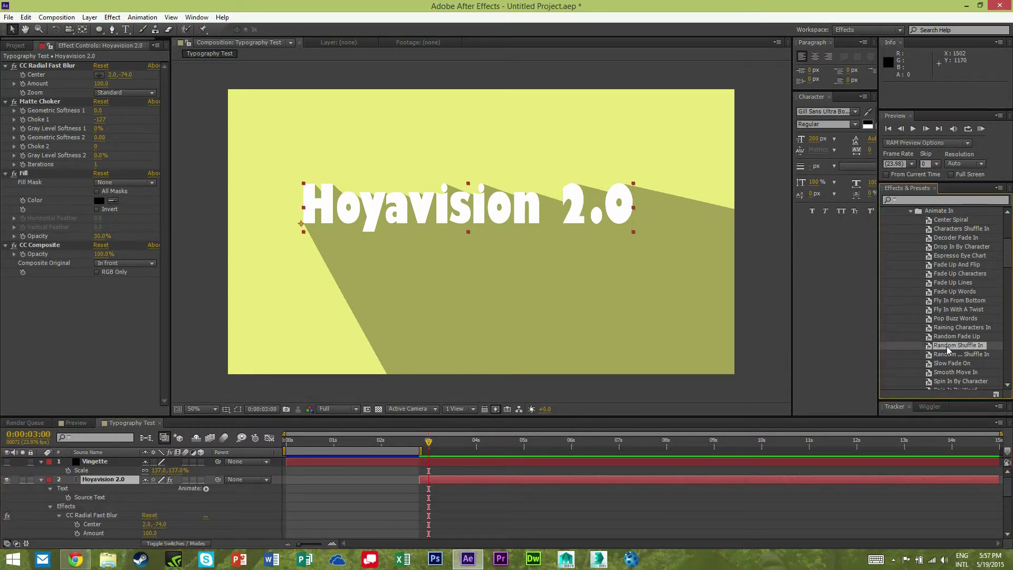
pyautogui.moveTo(948, 346); pyautogui.dragTo(960, 296)
pyautogui.click(953, 247)
pyautogui.moveTo(950, 249); pyautogui.dragTo(531, 219)
pyautogui.moveTo(429, 446); pyautogui.dragTo(575, 464)
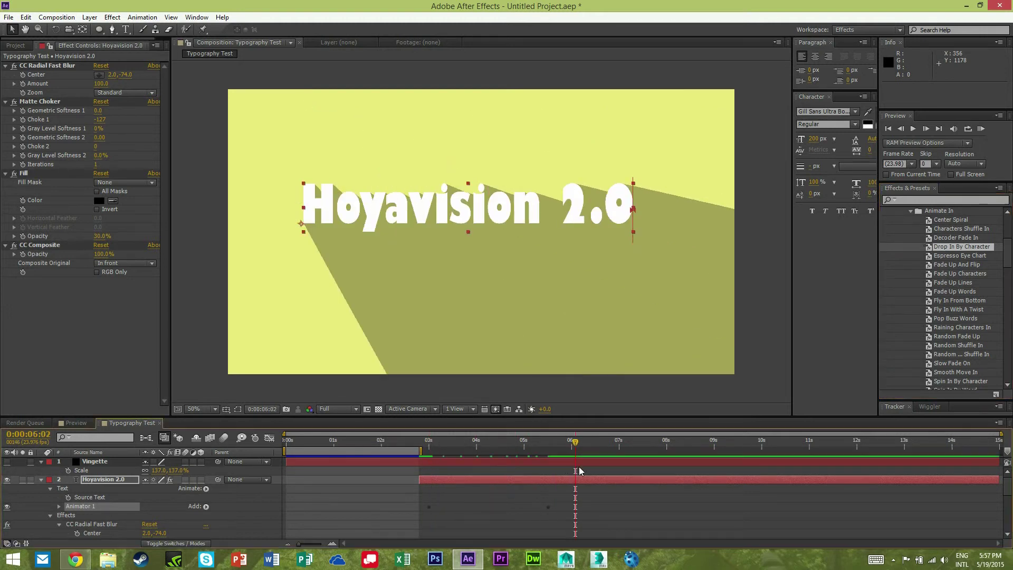
# End the work area at 6 seconds, collapse all layers, and RAM preview the comp.
pyautogui.press('n')
pyautogui.hotkey('ctrl', 'a')
pyautogui.hotkey('ctrl', '`')
pyautogui.press('KP_0')
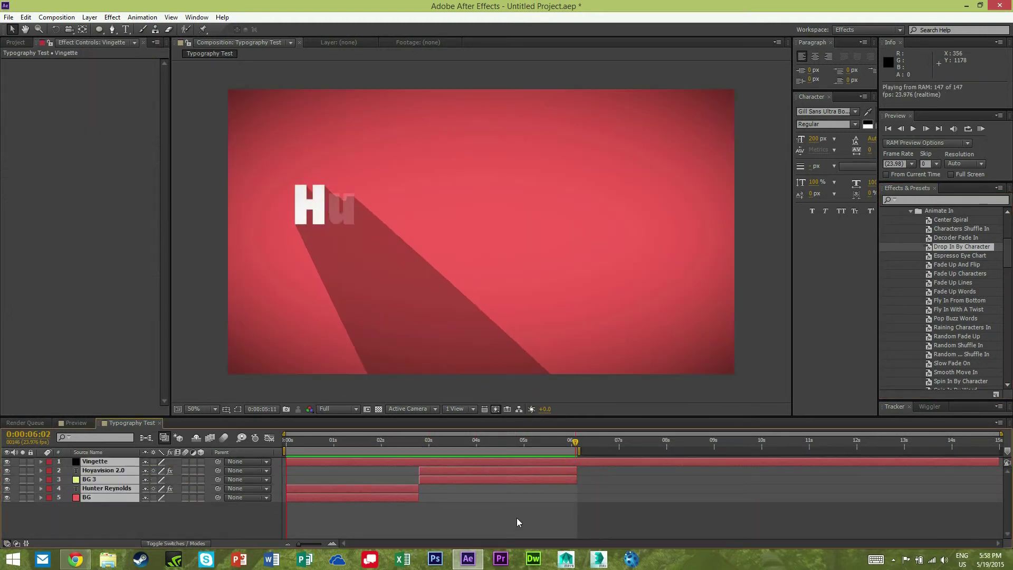